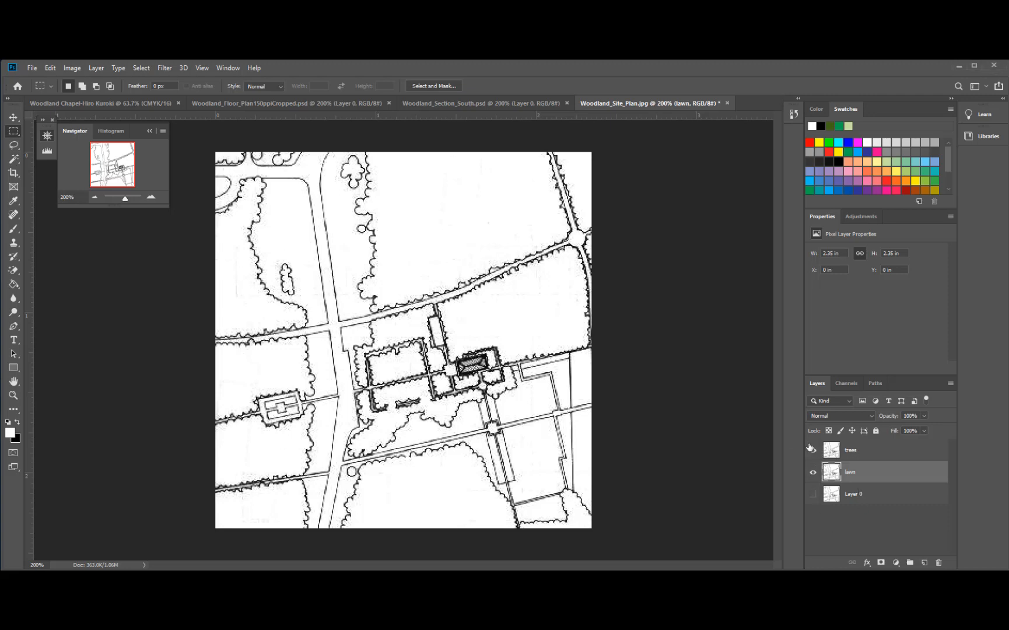
Step: Hide the lawn layer, make the trees layer active and switch to the Paint Bucket tool
left_click(813, 471)
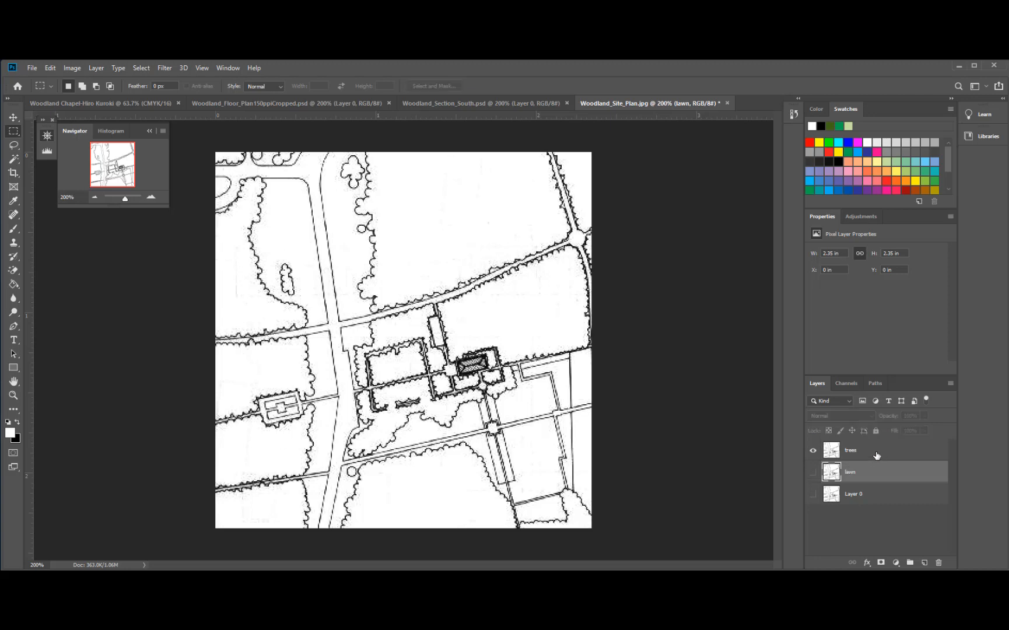
left_click(876, 454)
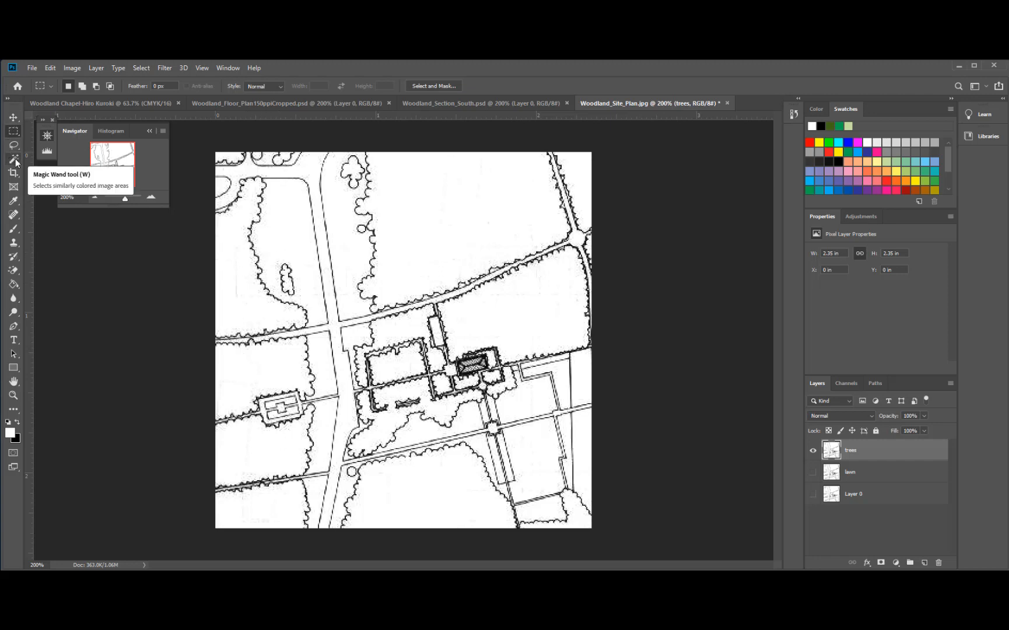
left_click(13, 285)
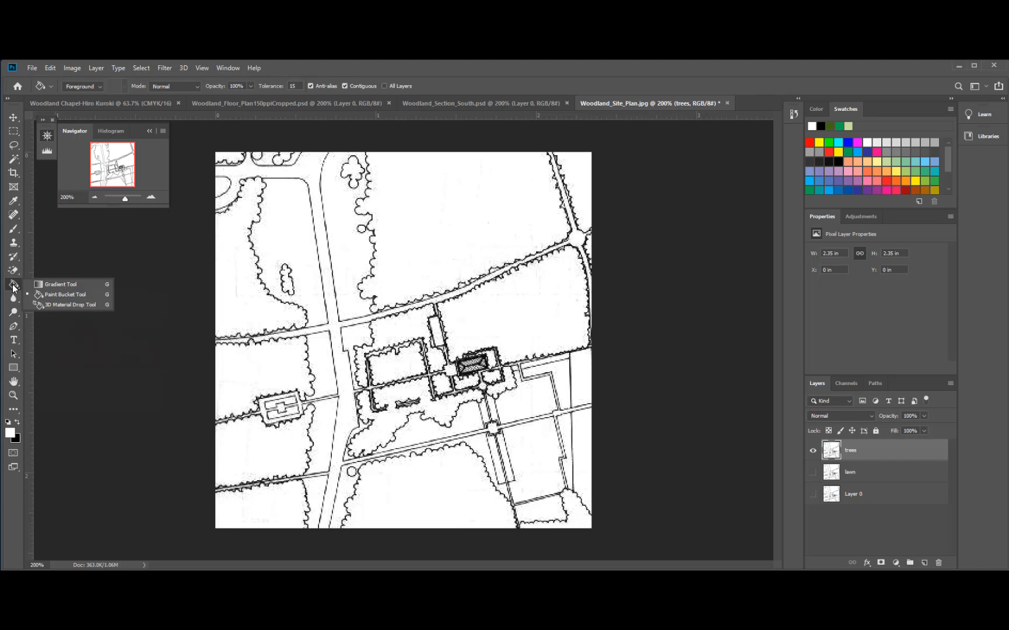
left_click(65, 294)
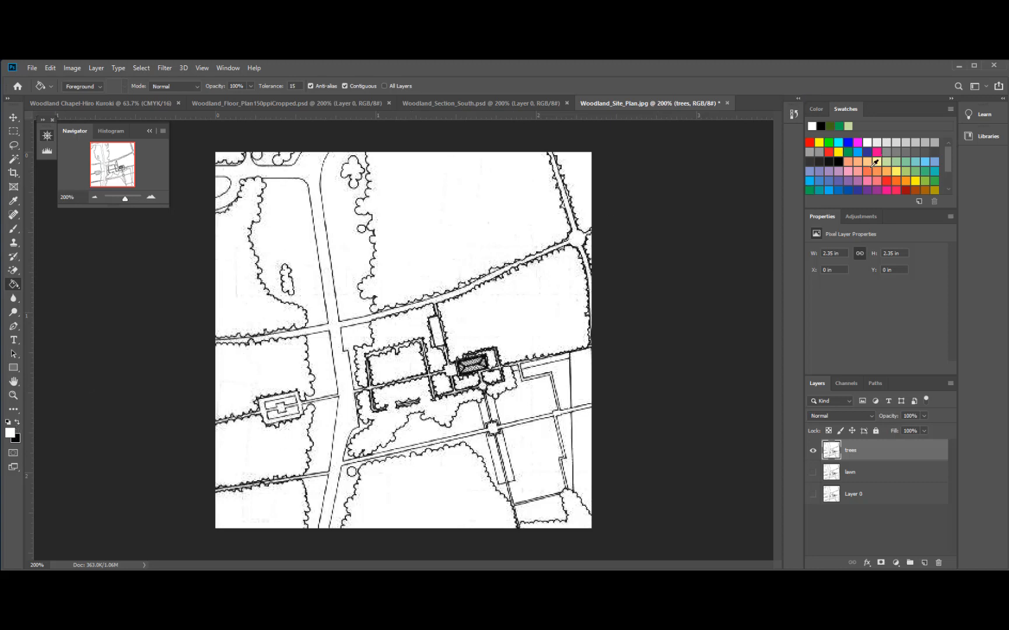
Step: Choose a dark green foreground swatch and fill the tree clump in the site plan's upper-left corner
left_click(818, 108)
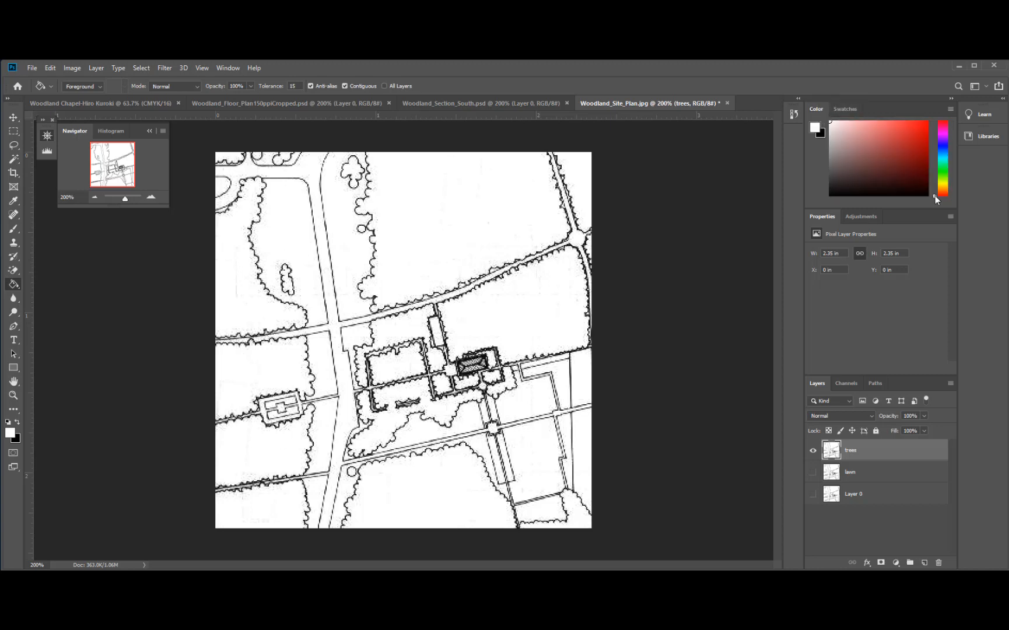
left_click(839, 107)
left_click(822, 110)
left_click(846, 110)
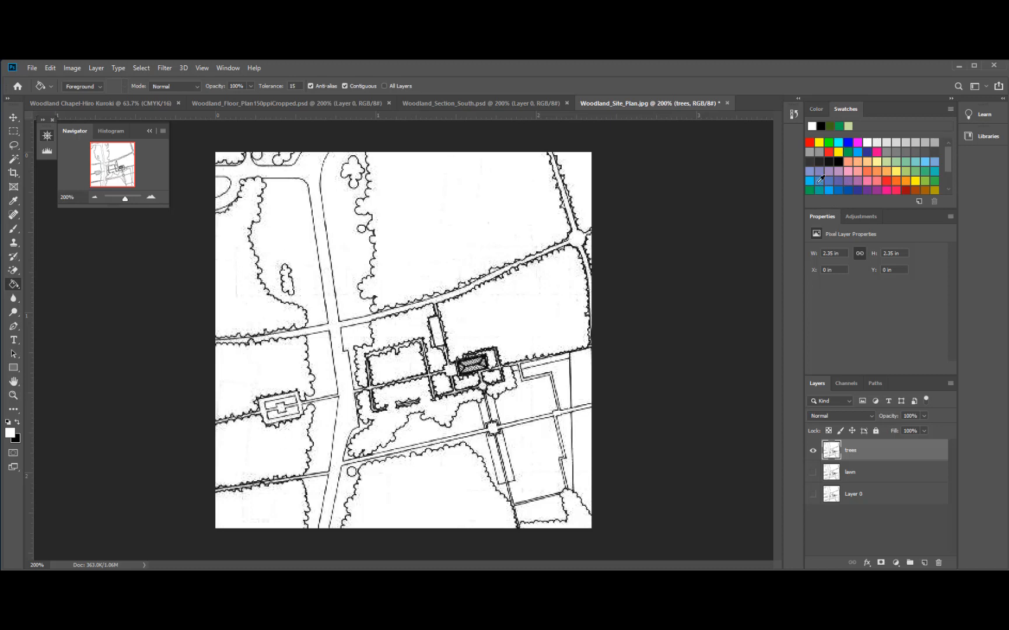
left_click_drag(949, 163, 948, 174)
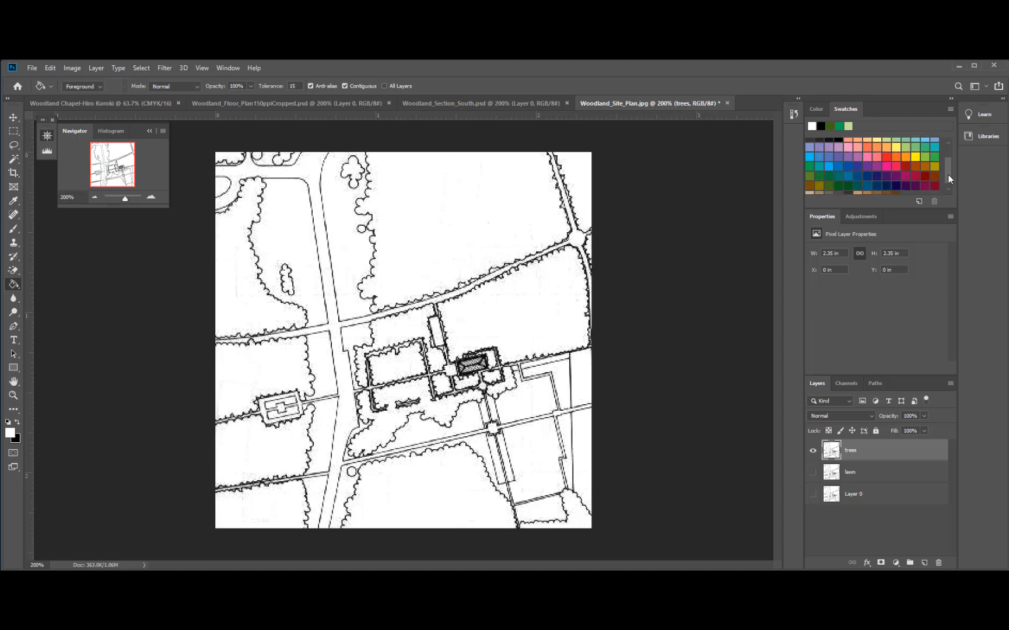
left_click(832, 184)
left_click(235, 159)
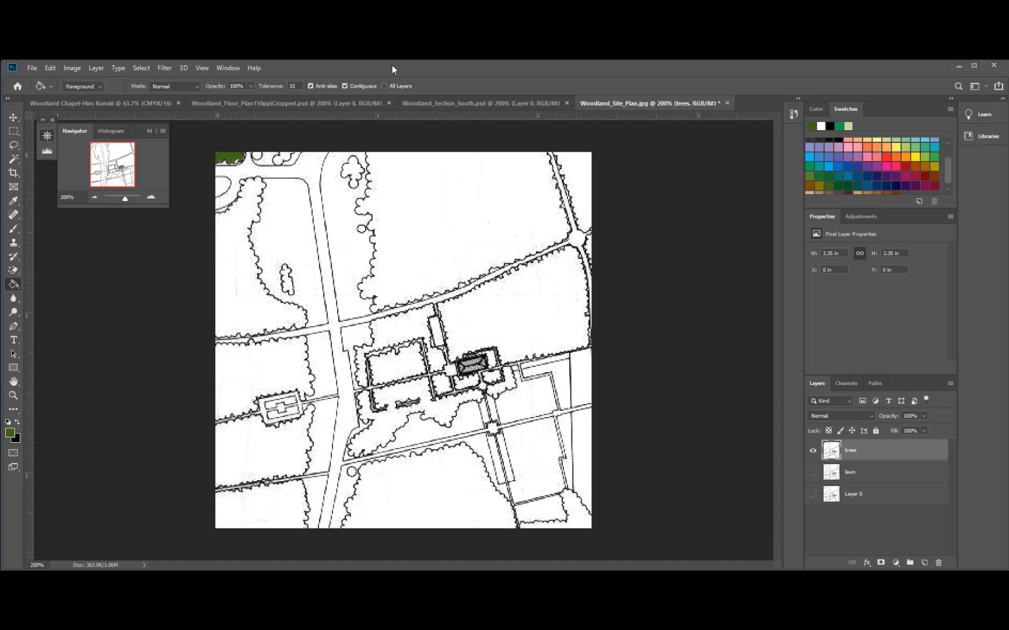
Step: Undo the tree clump fill, set the fill tolerance to 20 and fill the same clump again
key("ctrl+z")
type("20")
key("Return")
left_click(235, 158)
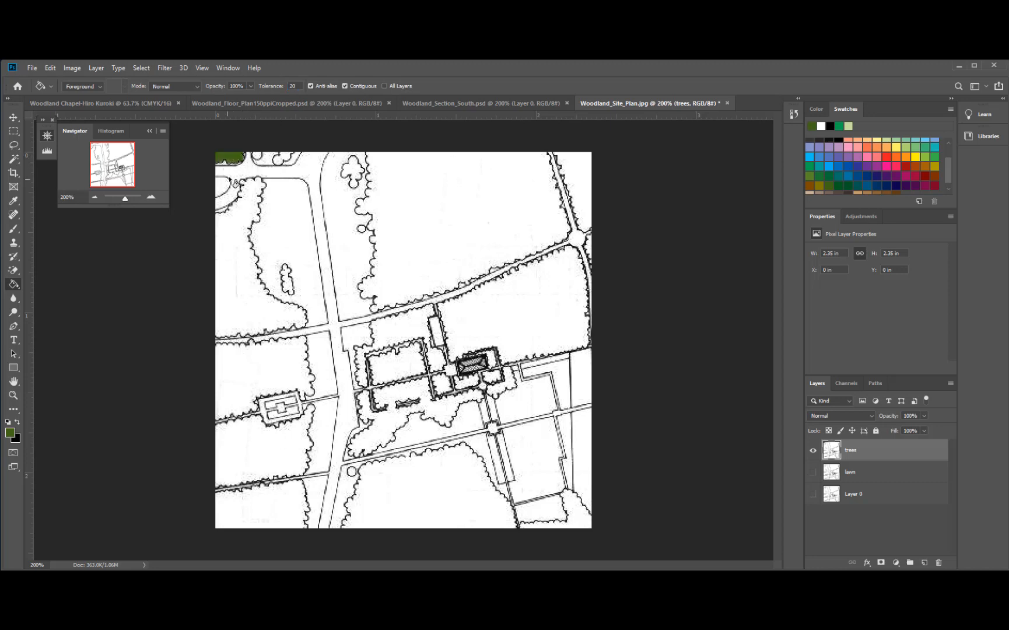
Step: Fill the upper-left woodland, the small clump beside it and the two clumps along the plan's top edge dark green
left_click(252, 213)
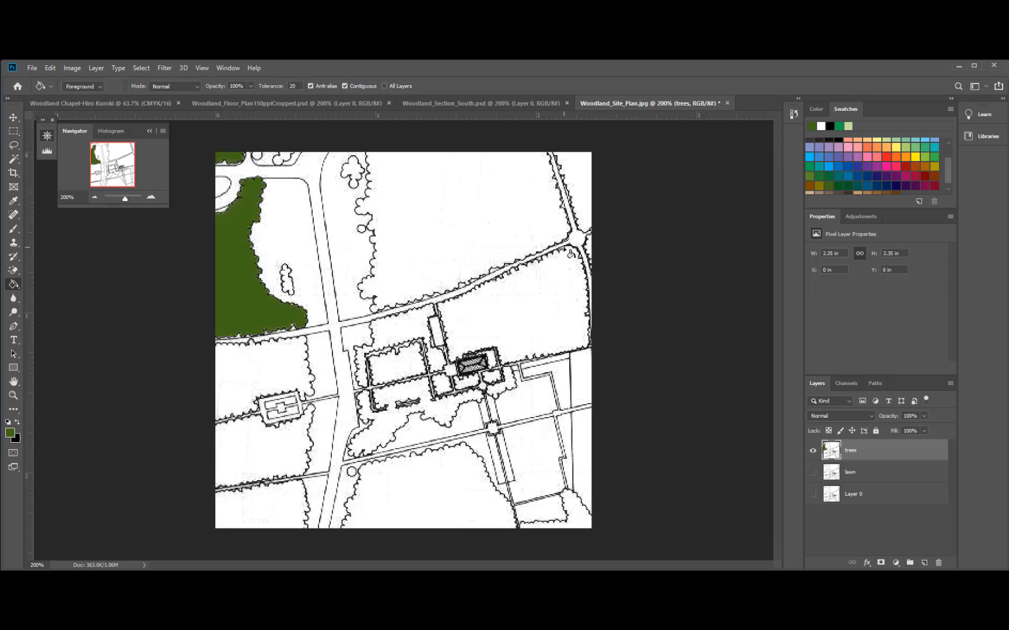
left_click(288, 285)
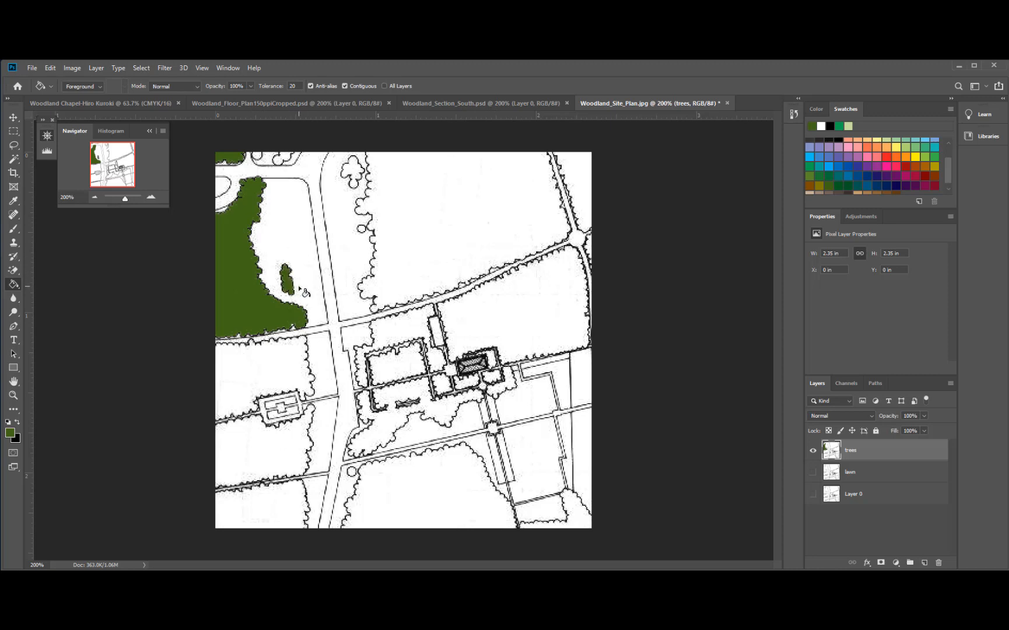
left_click(283, 158)
left_click(257, 158)
Step: Fill the clump east of the main road, the large northern woodland, the top-right corner and the wood north of the chapel dark green
left_click(13, 119)
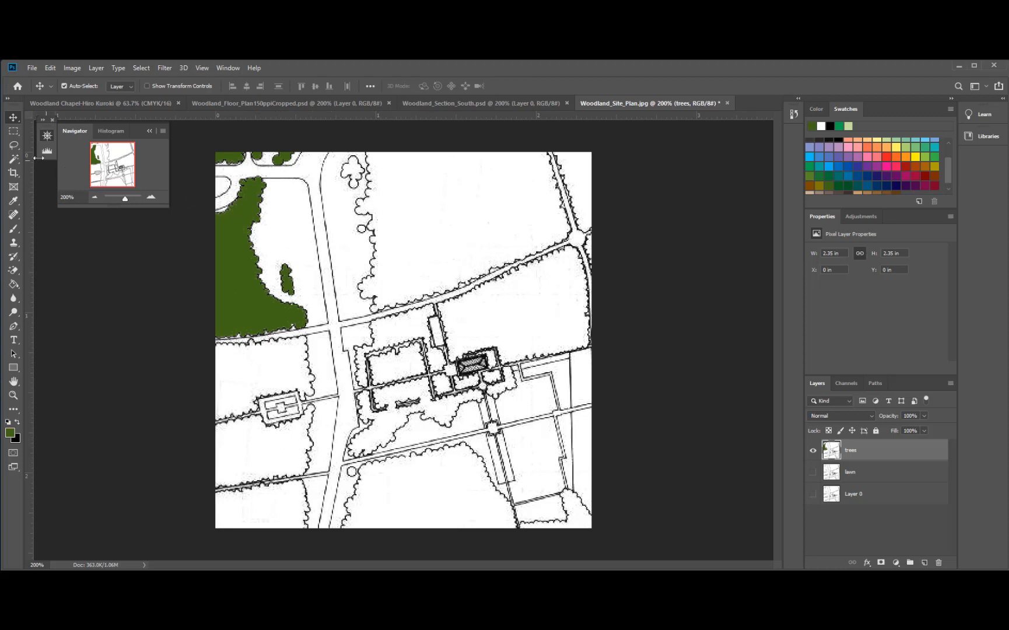
left_click(14, 285)
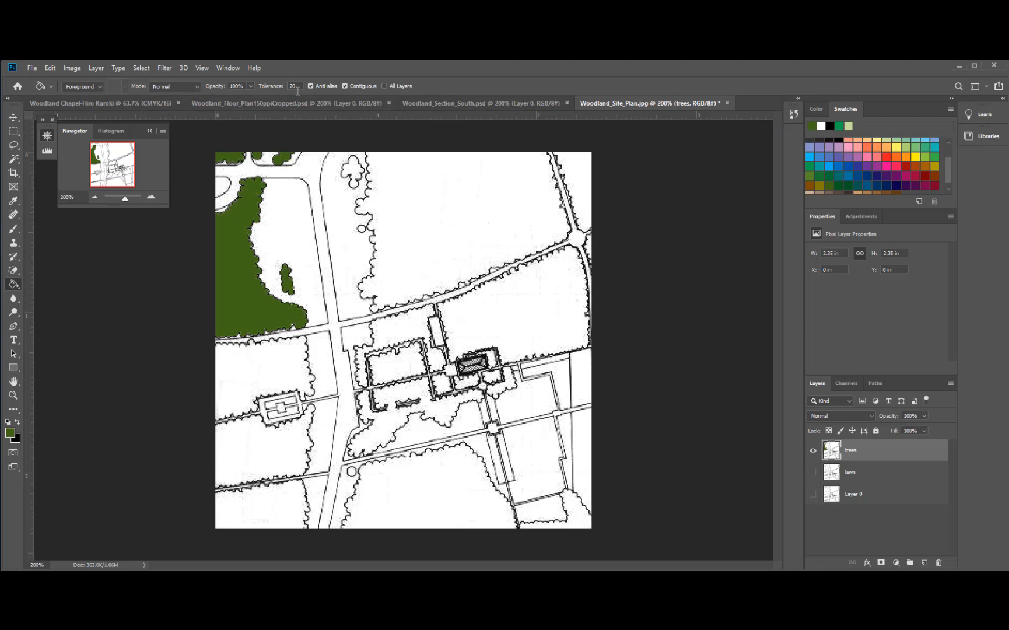
left_click(357, 178)
left_click(438, 201)
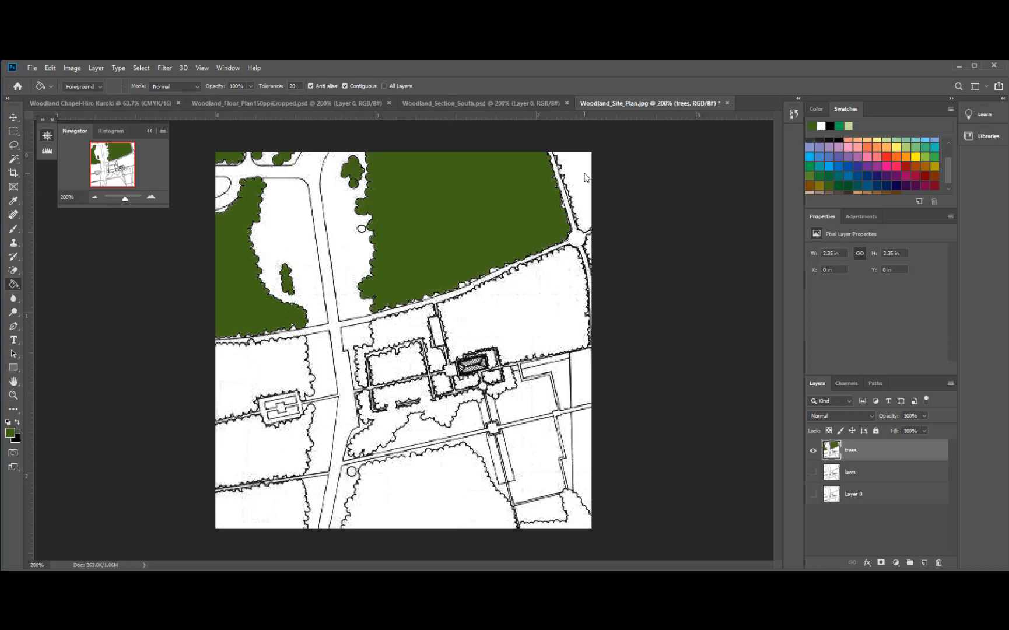
left_click(585, 179)
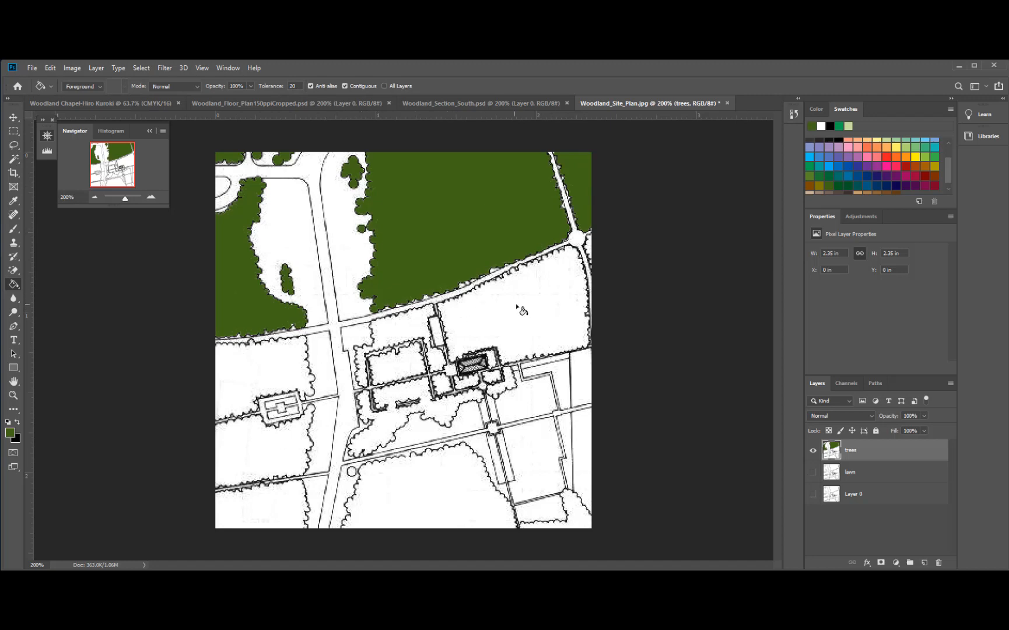
left_click(553, 305)
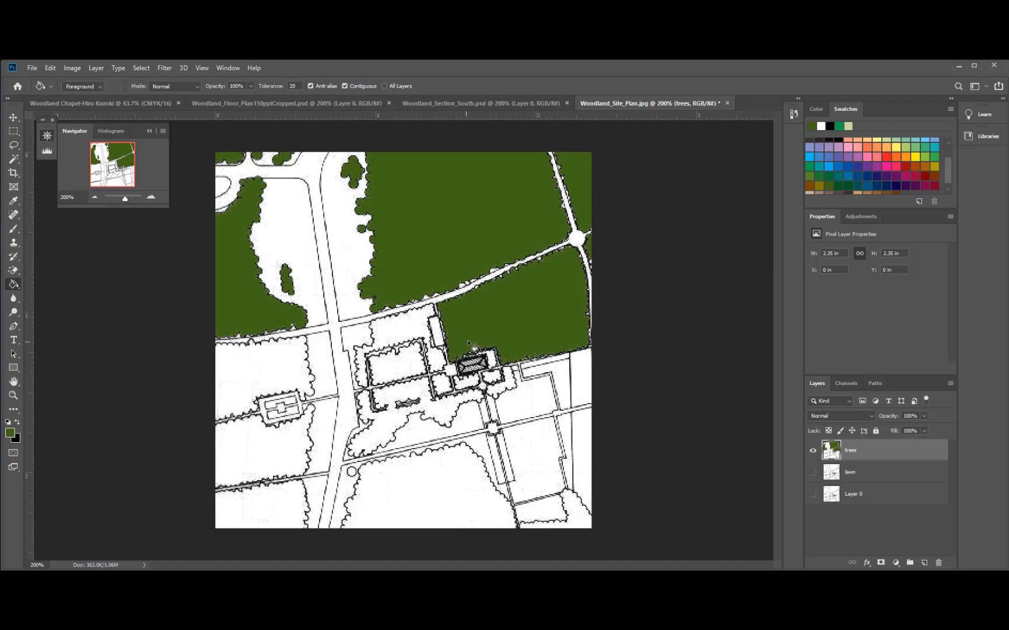
Step: Fill the tree areas around and inside the rectangular enclosure west of the chapel dark green
left_click(415, 331)
left_click(383, 370)
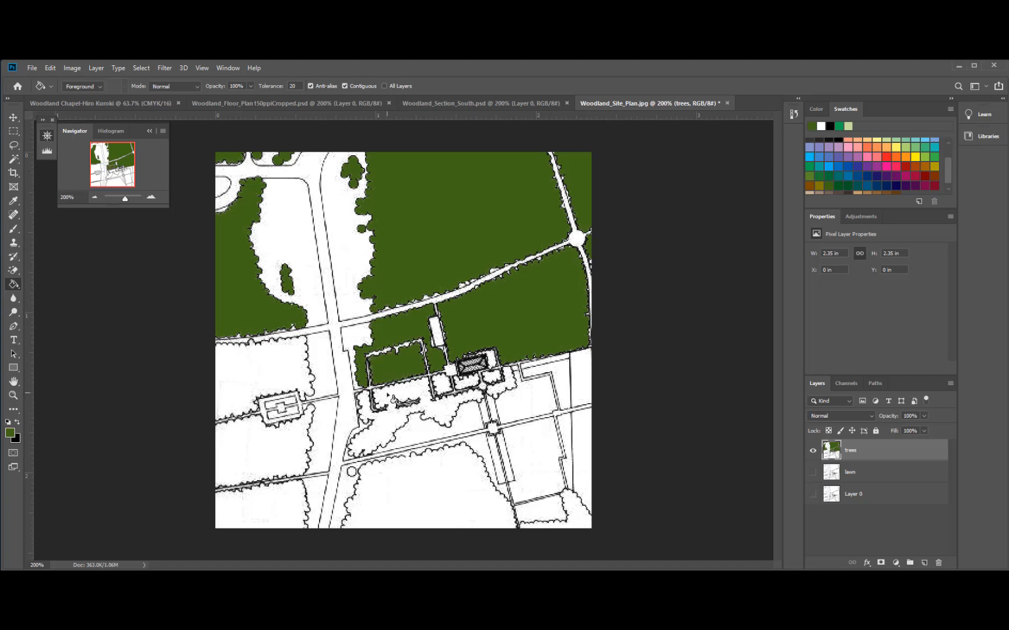
left_click(392, 400)
Step: Fill the woodland blocks west of the main road, the large southern wood and the lower-right corner clump dark green
left_click(273, 450)
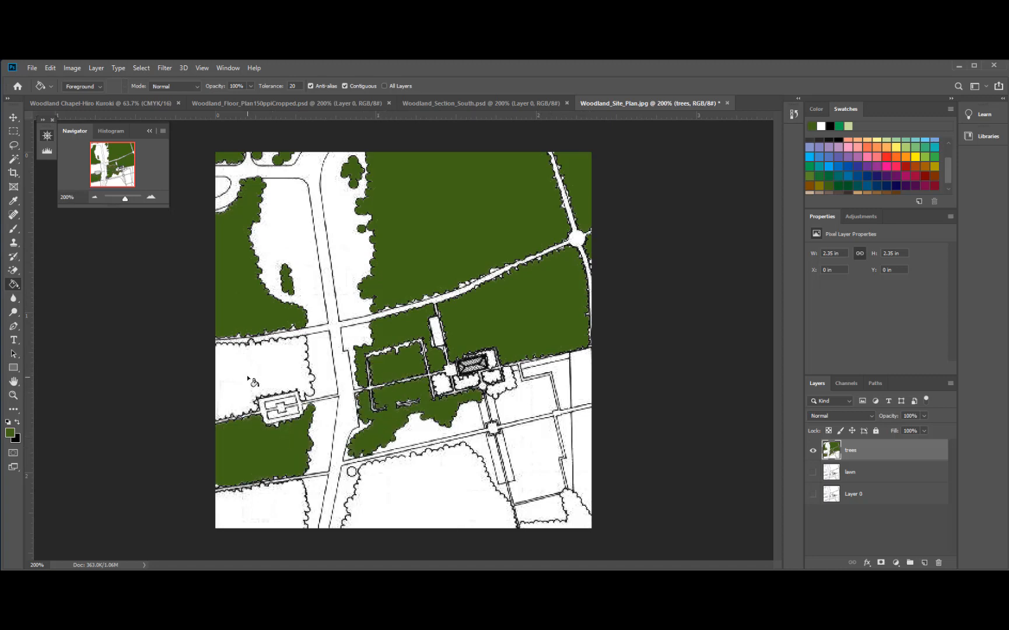
left_click(254, 383)
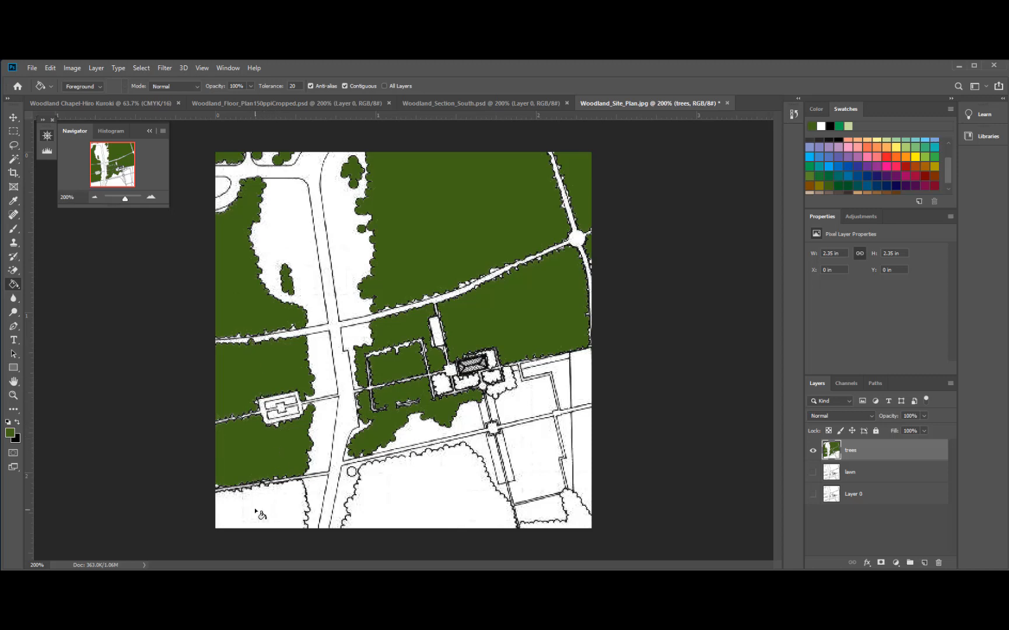
left_click(299, 506)
left_click(425, 497)
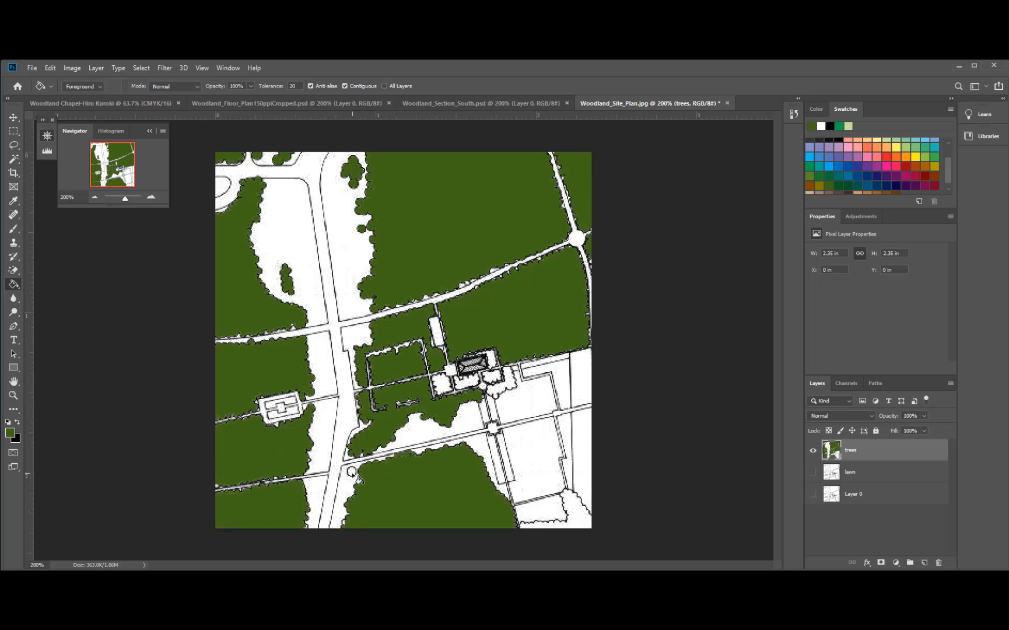
left_click(580, 521)
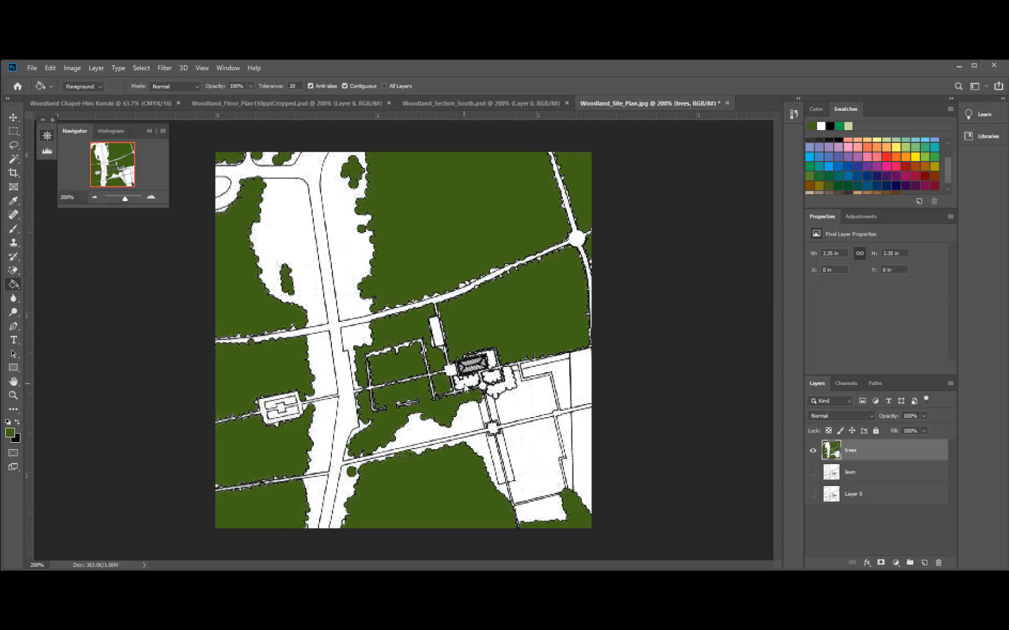
Step: Fill the remaining small tree patches directly south and east of the hatched chapel dark green
left_click(473, 383)
left_click(515, 396)
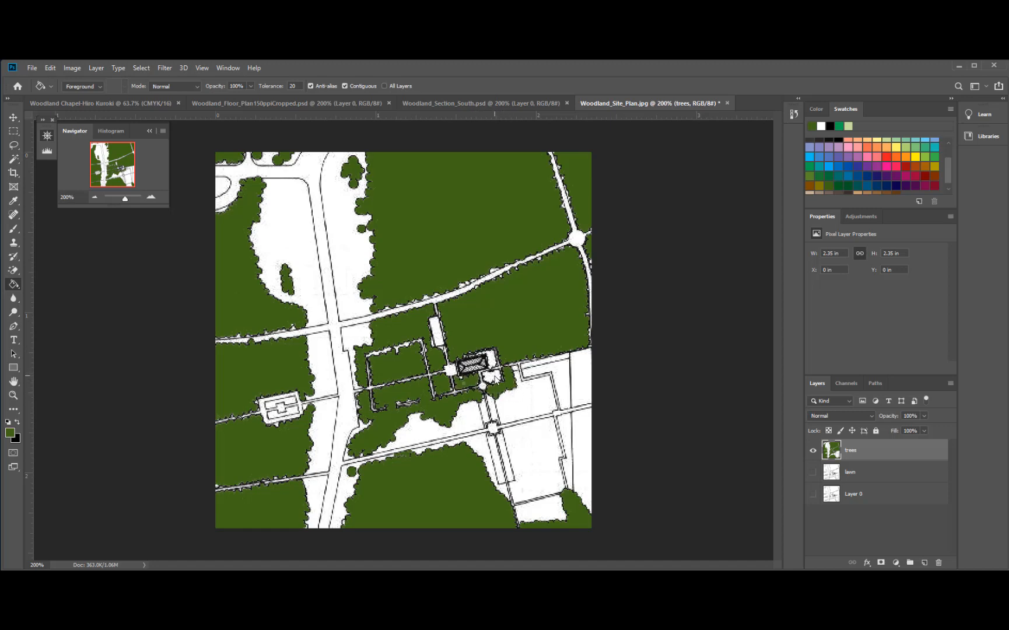
left_click(499, 379)
Step: Hide the trees layer and show the lawn layer, keeping the Paint Bucket tool active
left_click(813, 449)
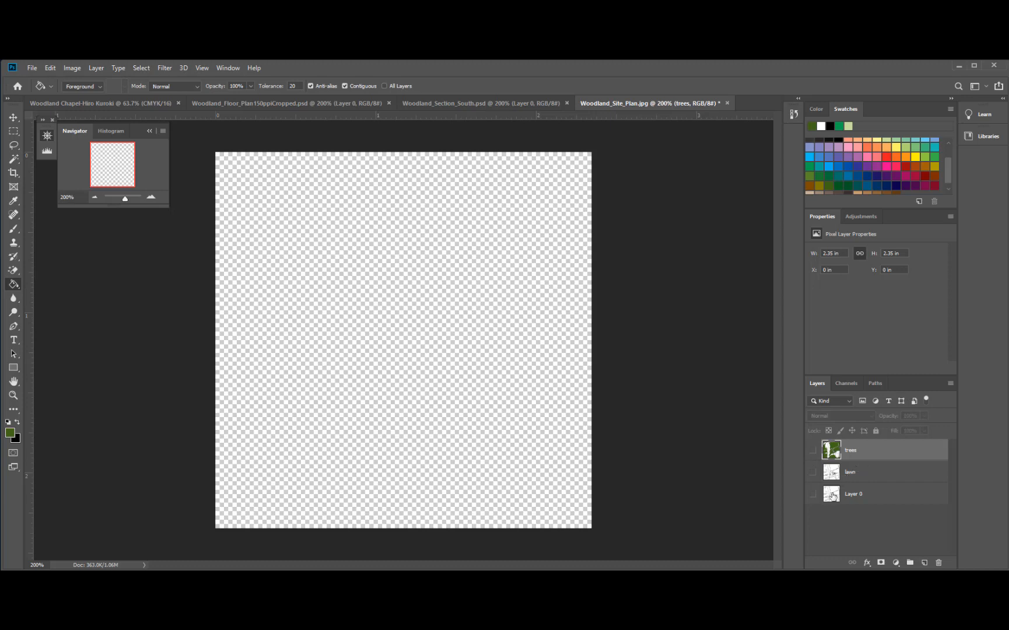
left_click(814, 473)
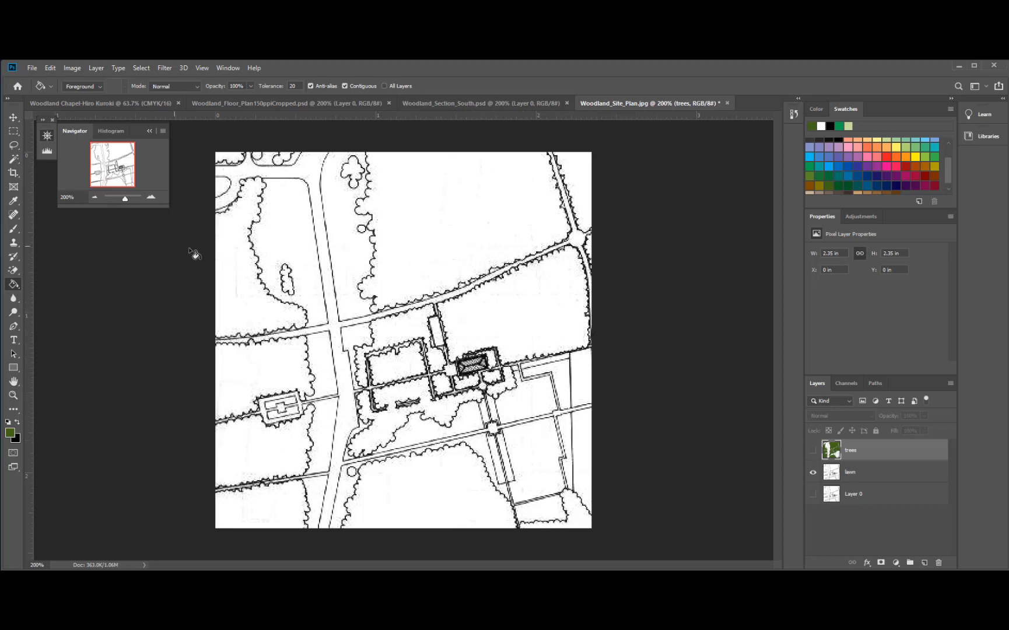
left_click(13, 285)
left_click(56, 293)
Step: Set a light green swatch as the foreground colour and make the lawn layer active
left_click_drag(948, 167, 948, 160)
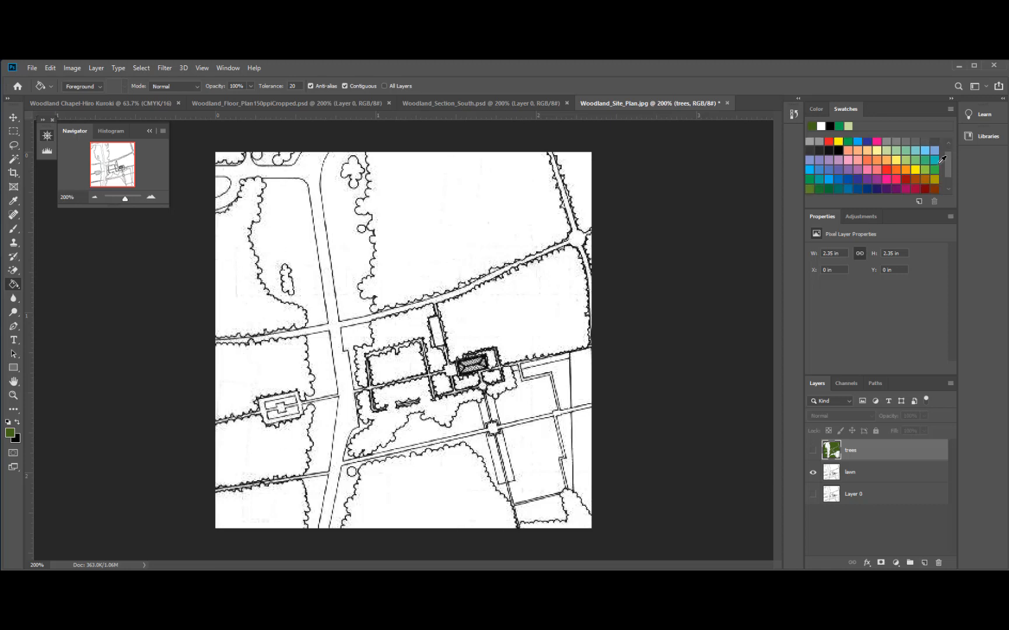
left_click(908, 160)
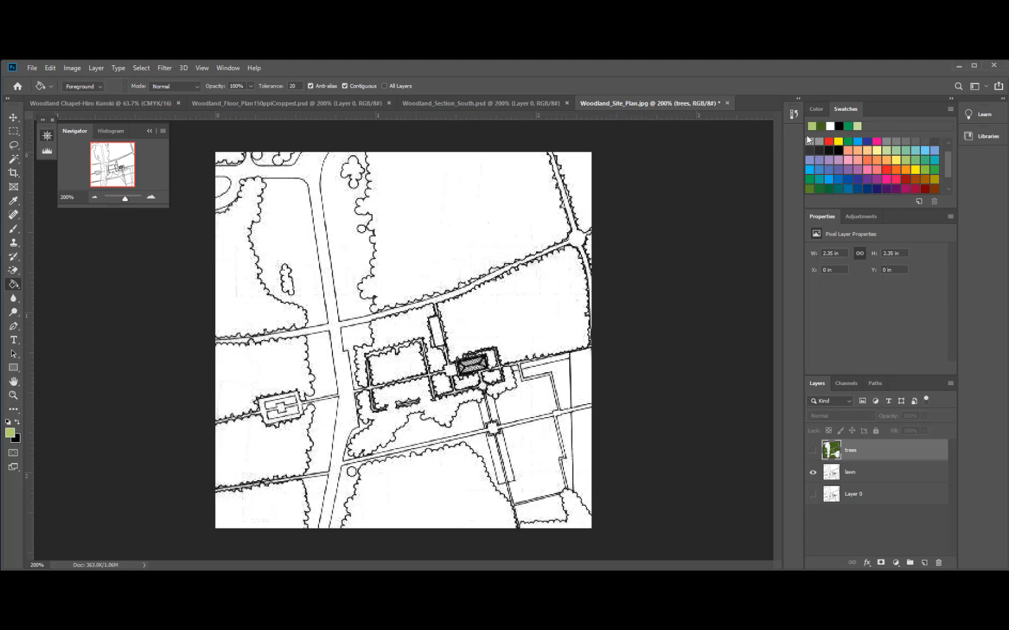
left_click(19, 420)
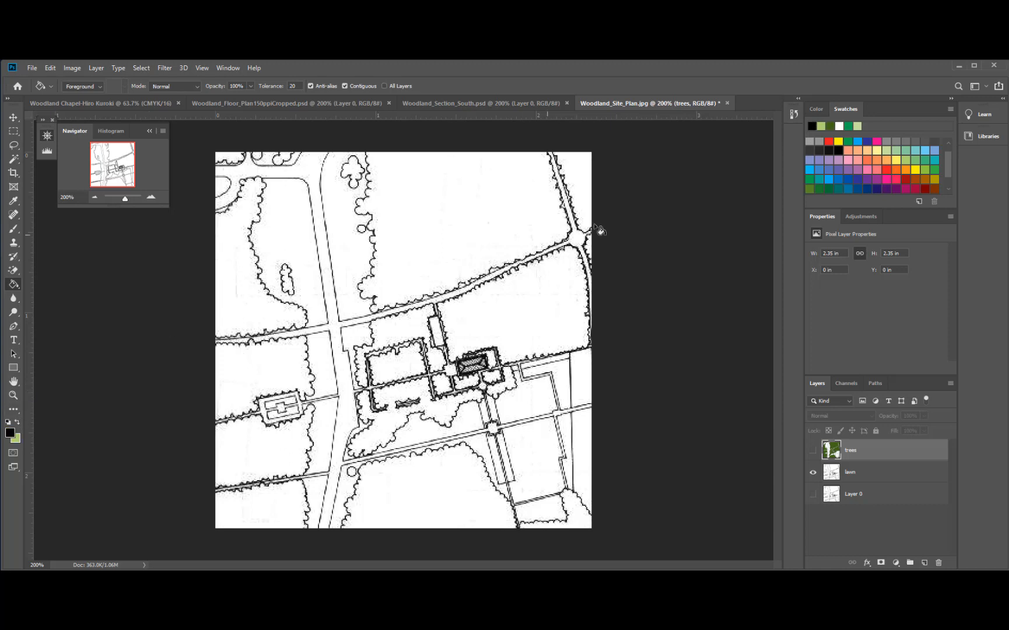
left_click(17, 419)
left_click(851, 474)
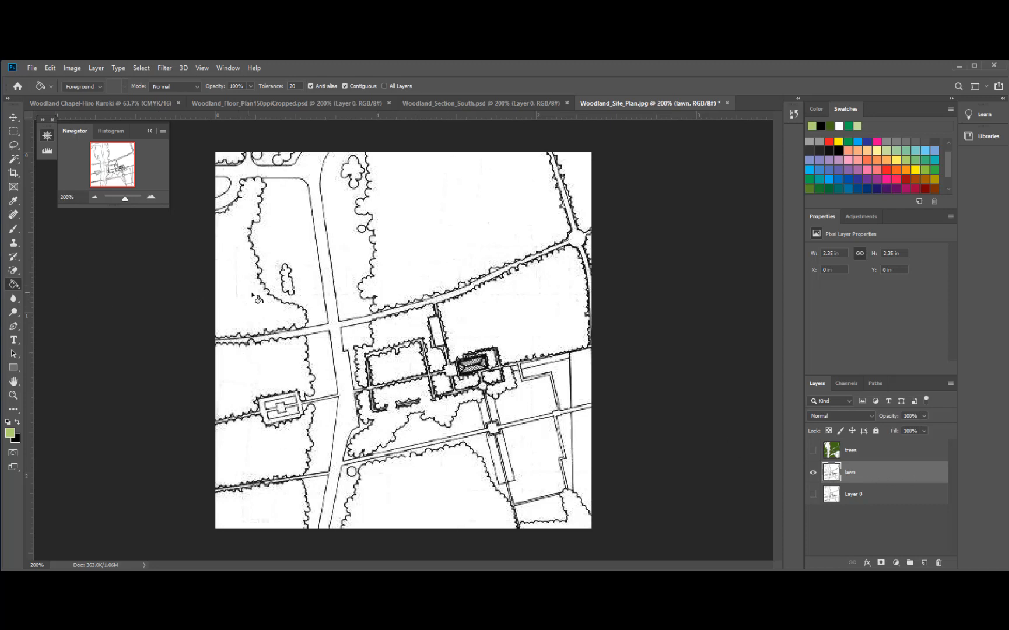
Step: Fill the lawns on both sides of the main road's upper stretch light green, lowering the fill tolerance to 10 for the east side
left_click(285, 230)
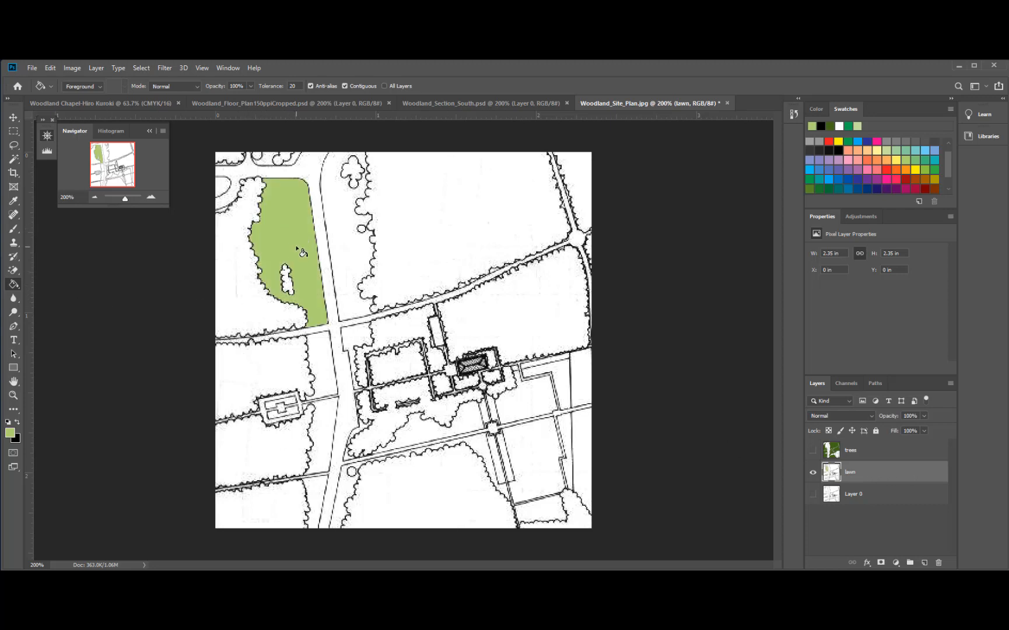
left_click(349, 275)
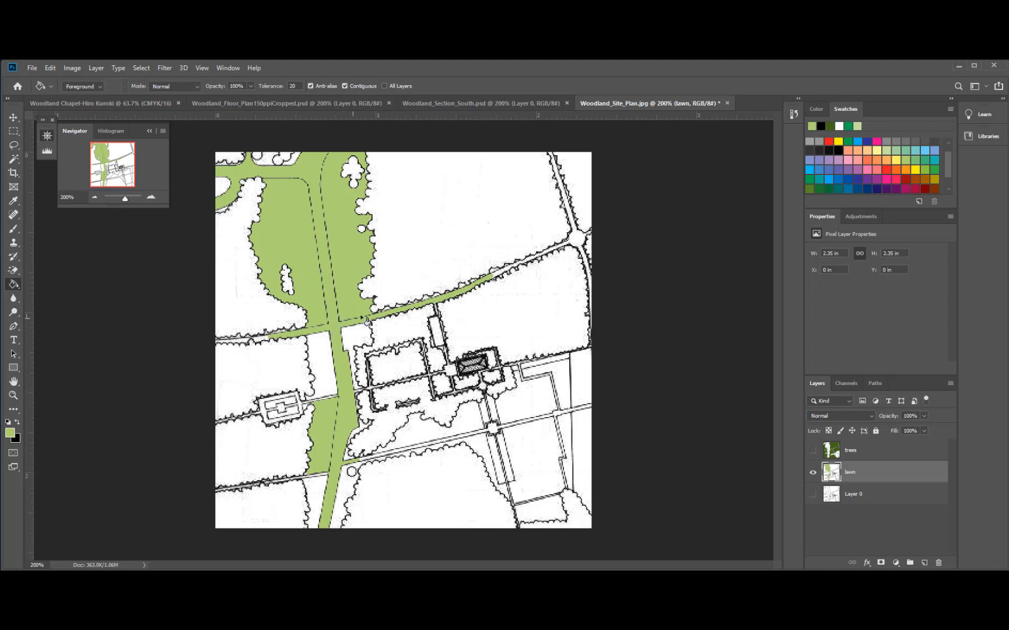
key("ctrl+z")
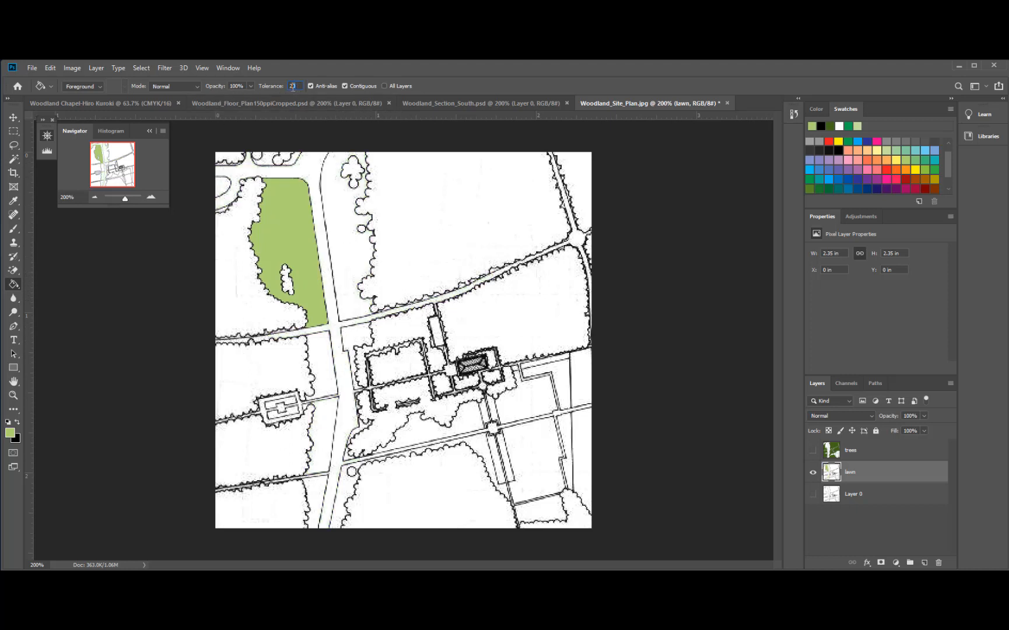
type("10")
left_click(351, 241)
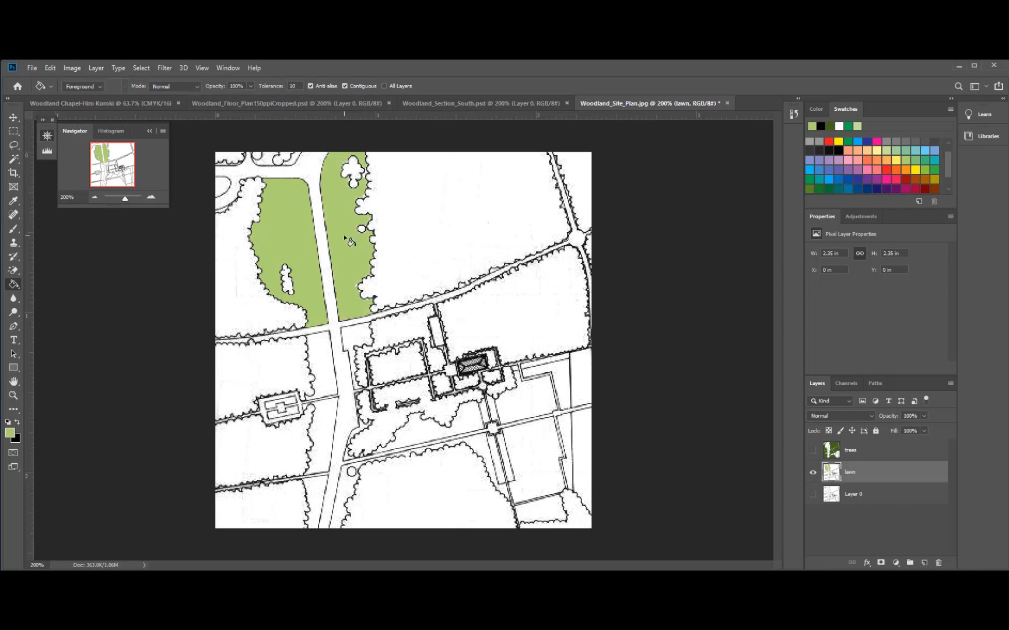
Step: Fill the lawn strips beside the main road south of the crossing and the two small lawns near the plan's upper-left corner light green
left_click(354, 348)
left_click(328, 361)
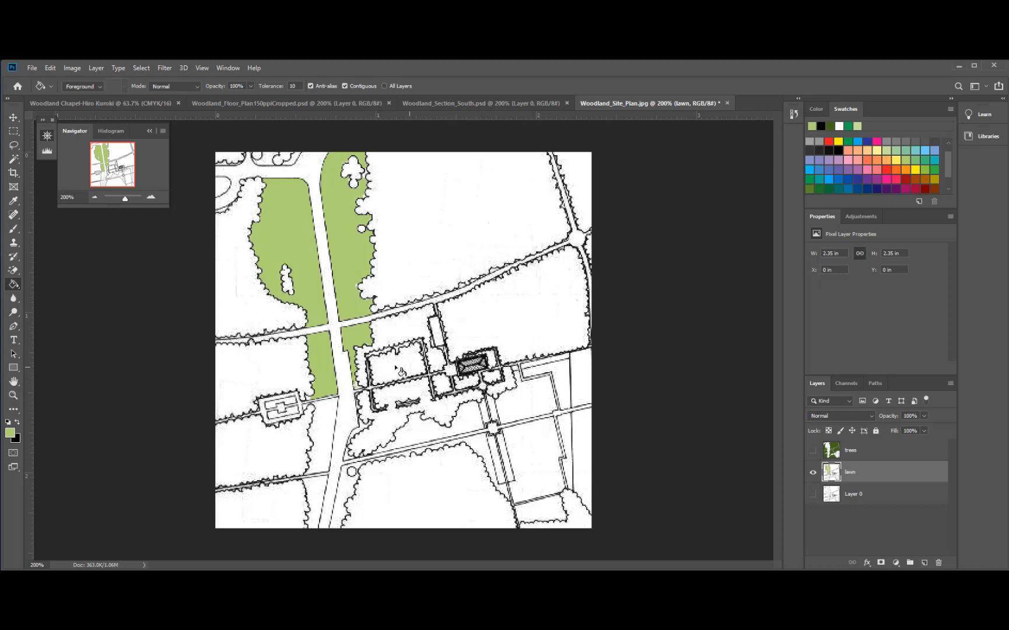
left_click(270, 159)
left_click(224, 188)
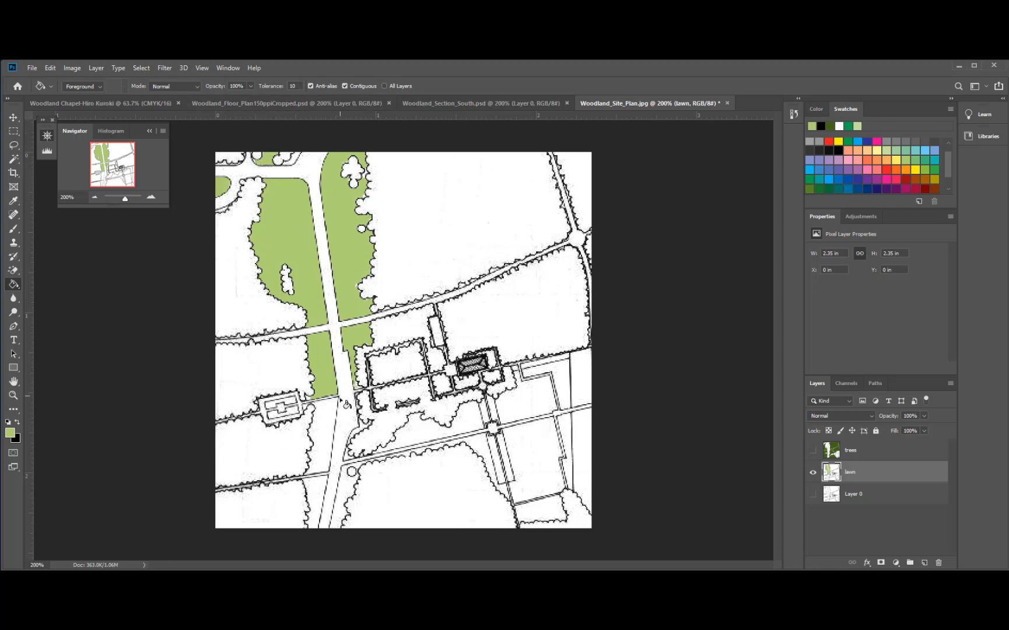
left_click(330, 423)
left_click(318, 496)
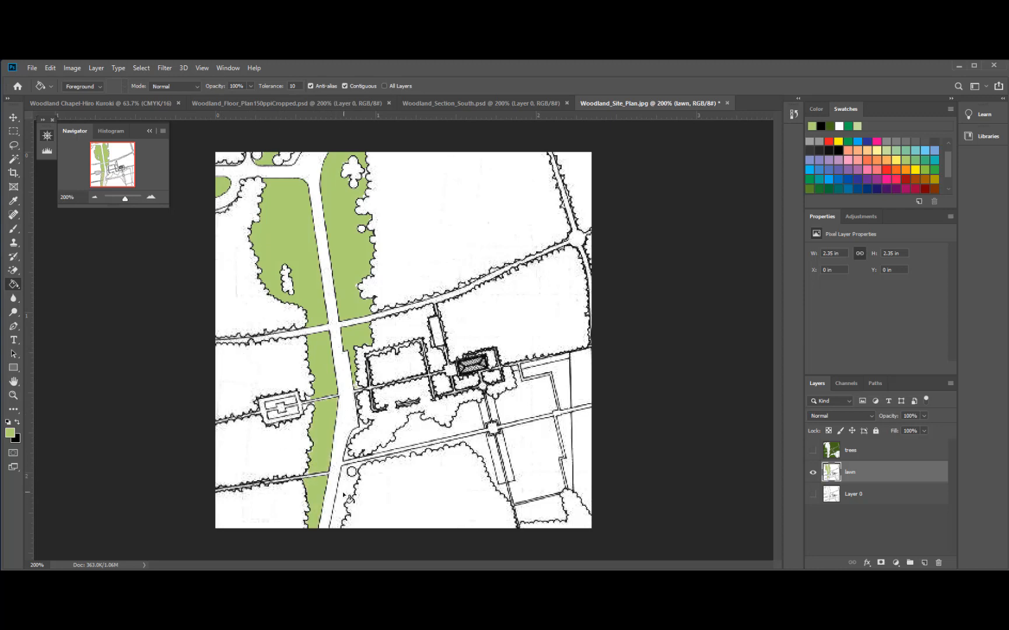
Step: Fill the lawn east of the main road's southern end and the lawns on both sides of the diagonal path light green, raising the tolerance to 15
left_click(347, 496)
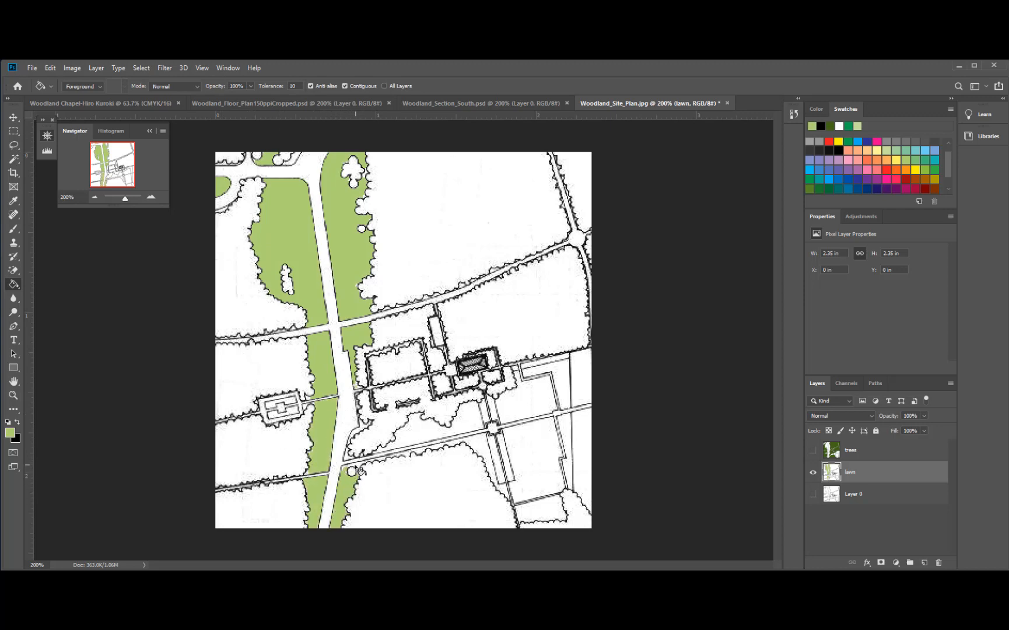
left_click(358, 469)
left_click(411, 429)
type("15")
left_click(422, 432)
left_click(482, 450)
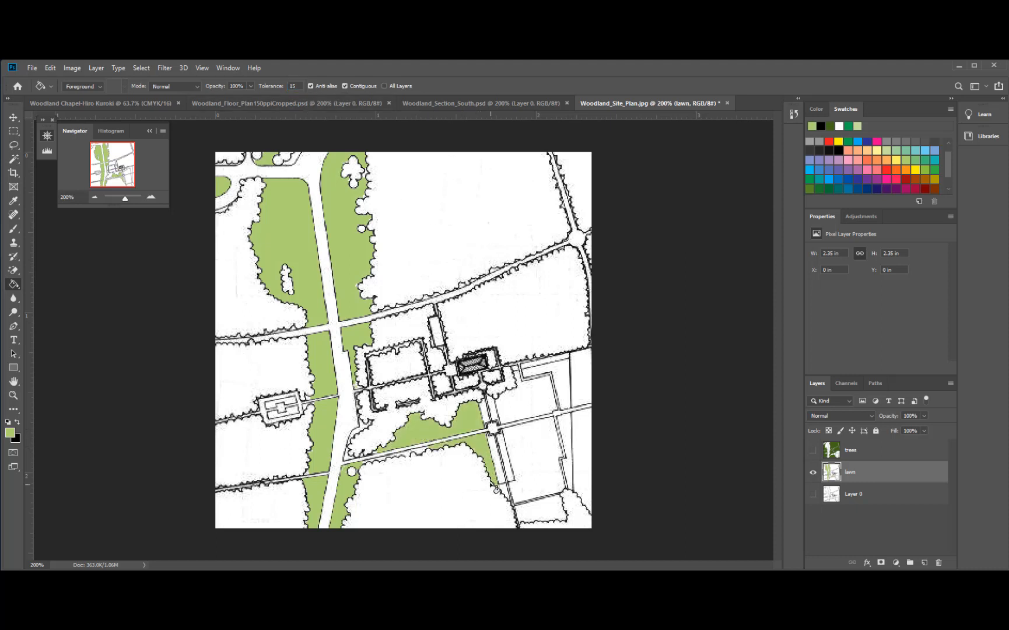
left_click(495, 489)
Step: Set the fill tolerance to 12 and fill the small white gaps between the diagonal path and the tree line south of it light green
key("ctrl+plus")
key("ctrl+plus")
key("ctrl+plus")
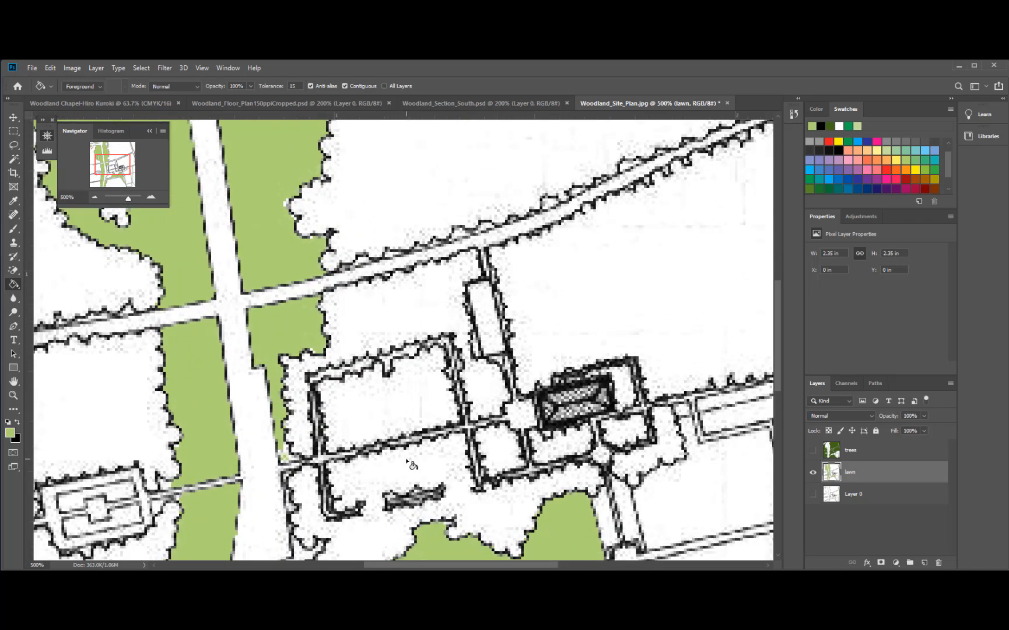
scroll(465, 388, "down", 2)
scroll(470, 392, "down", 5)
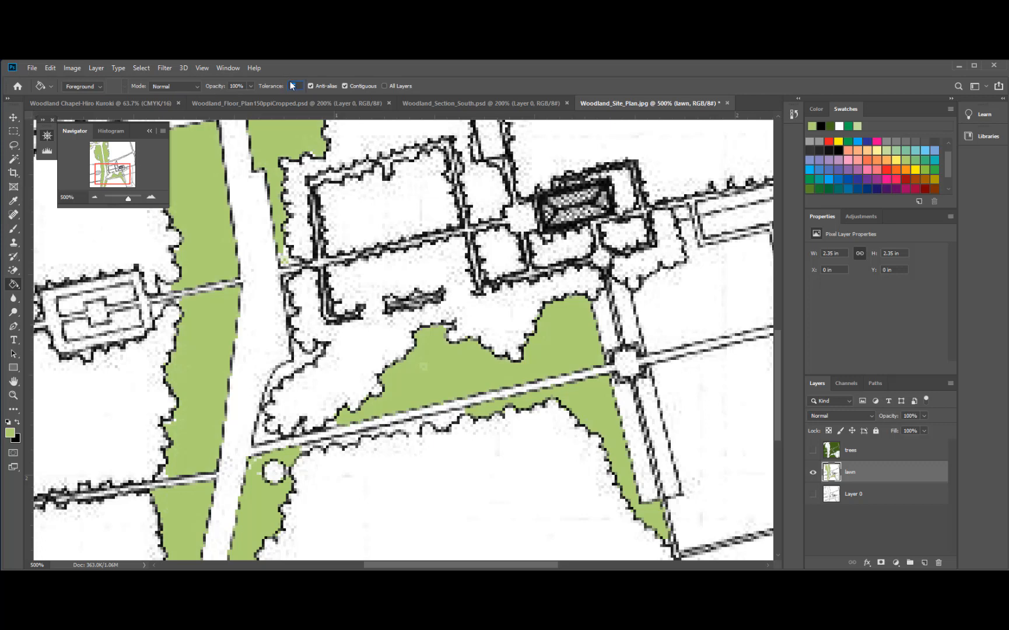
left_click(412, 430)
type("12")
left_click(443, 422)
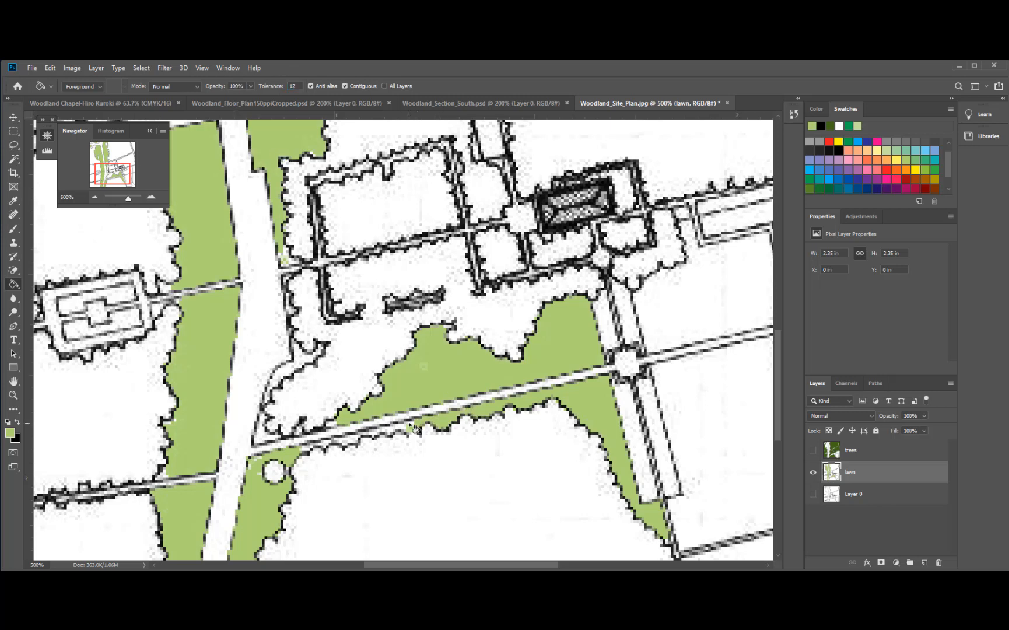
left_click(400, 427)
left_click(386, 432)
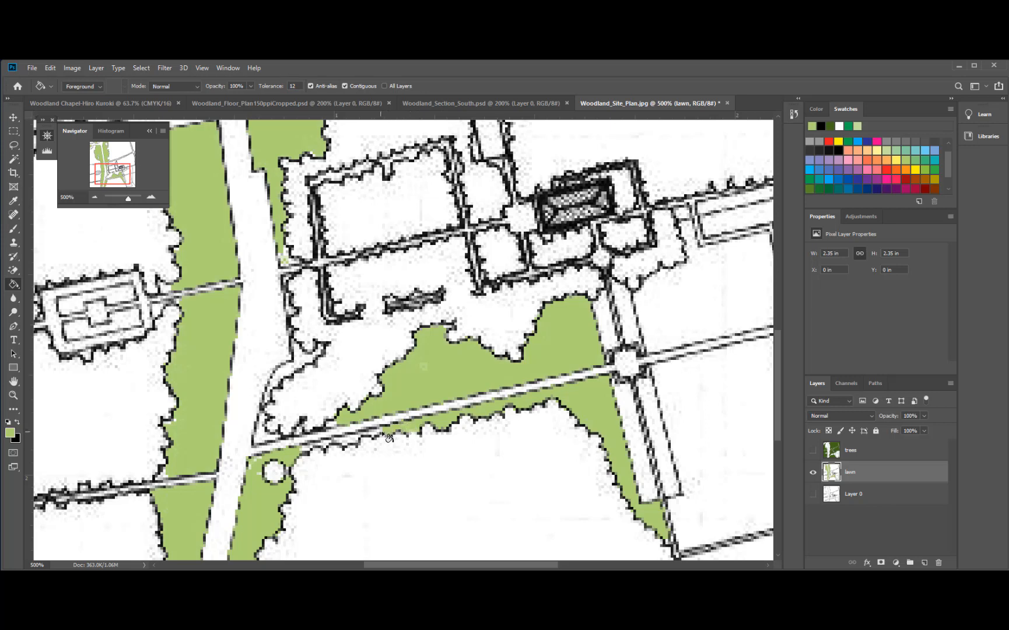
left_click(352, 442)
Step: Fill the narrow curved lawn strip between the main road and the trees north of the diagonal path light green
left_click(291, 375)
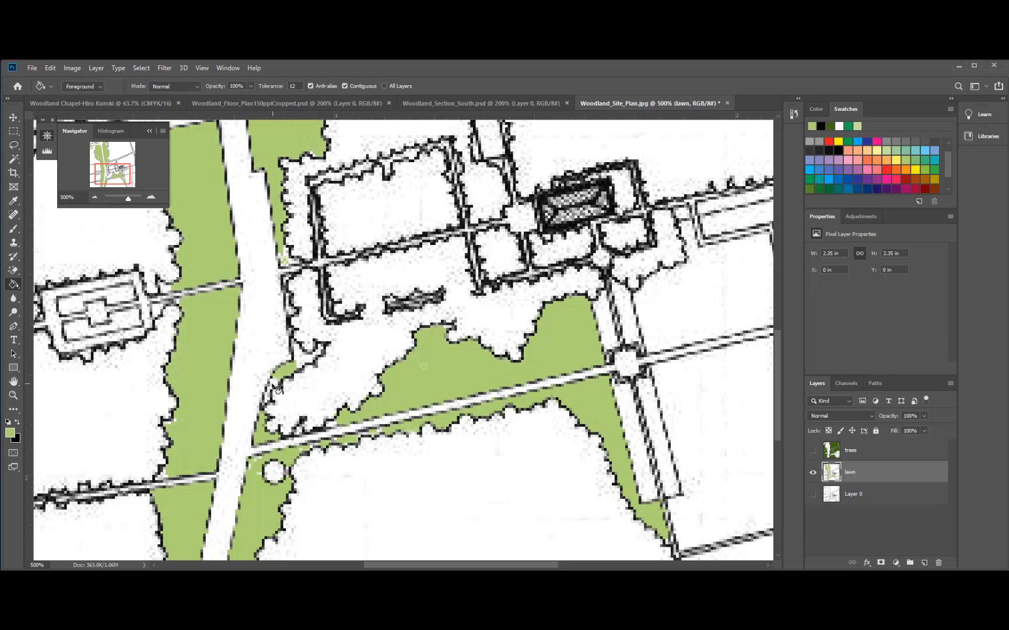
left_click(300, 358)
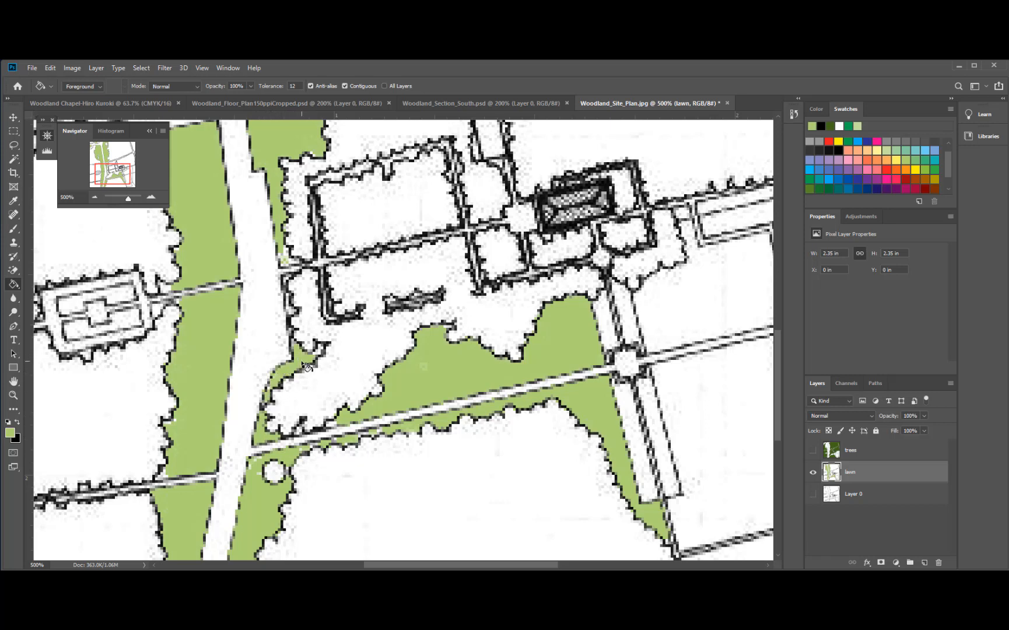
left_click(322, 353)
Step: Fill the large eastern garden plots on both sides of the diagonal path, the small plot south of them and the adjoining narrow strips light green
scroll(652, 360, "down", 1)
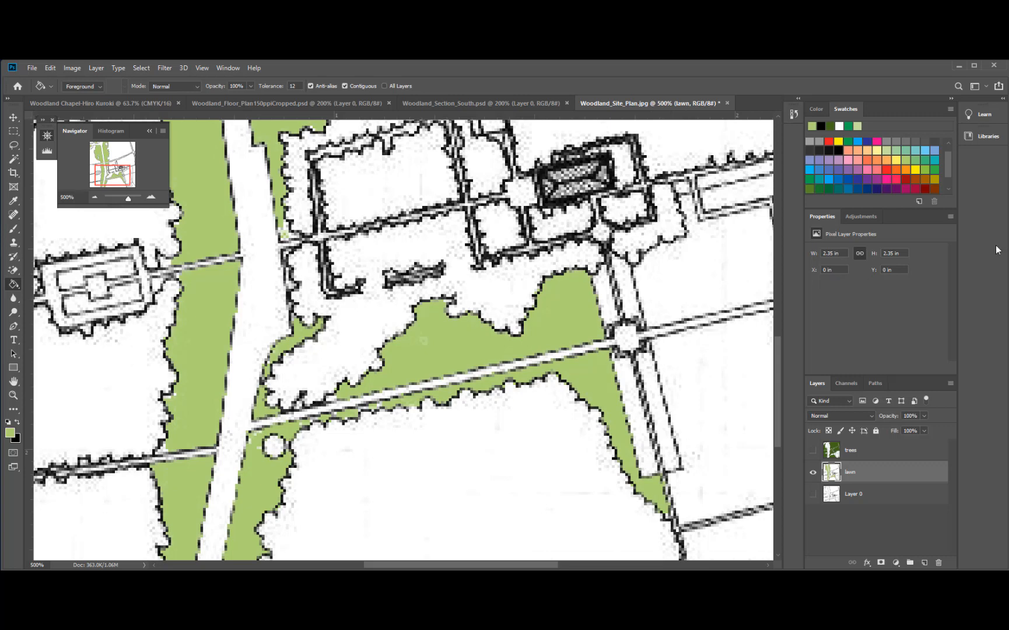
key("ctrl+minus")
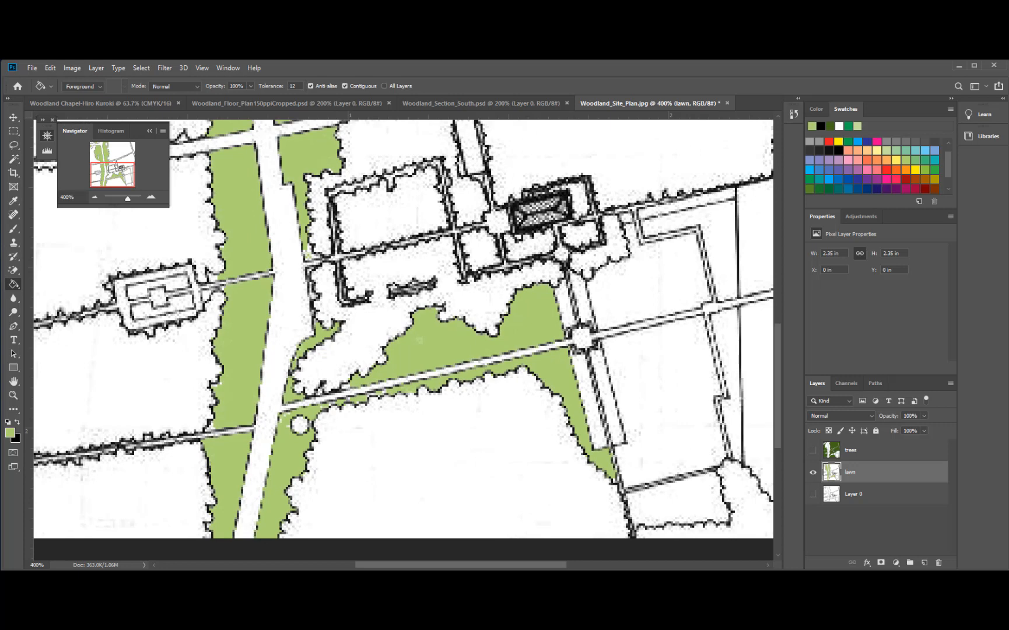
left_click(638, 305)
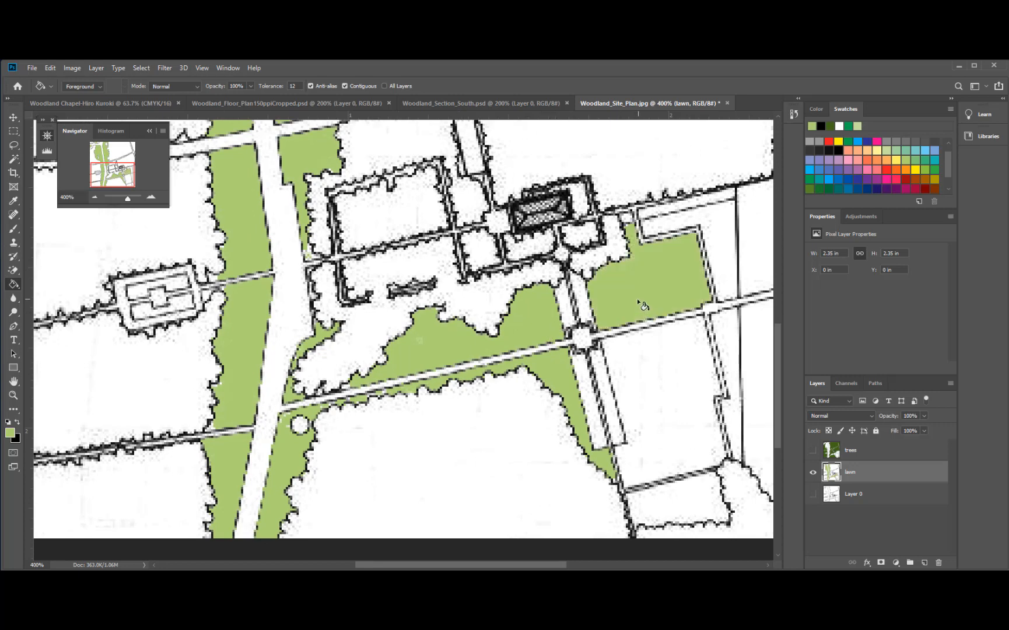
left_click(663, 423)
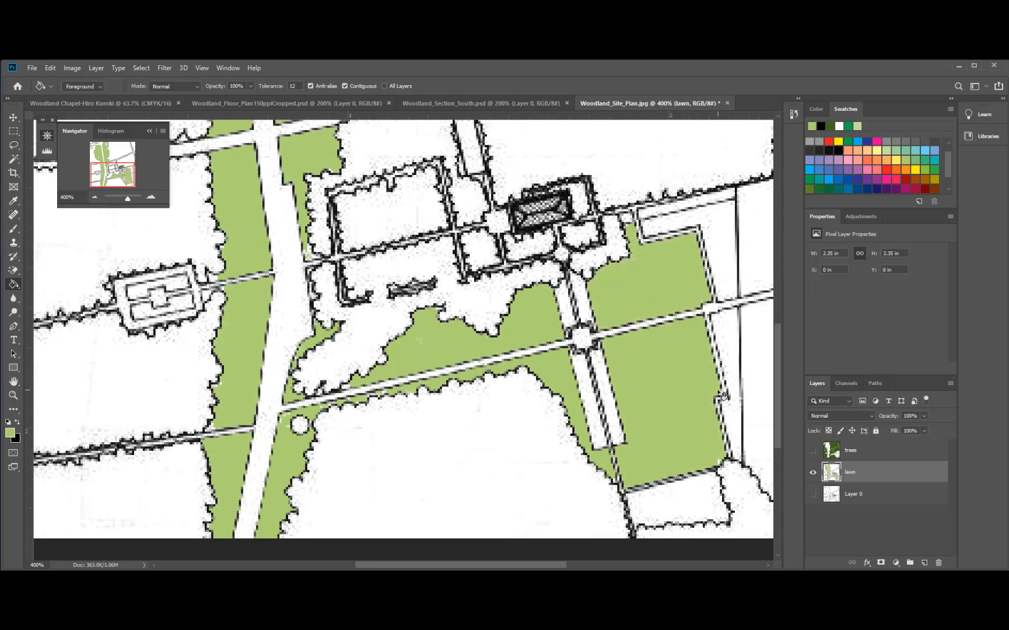
left_click(695, 496)
left_click(732, 406)
left_click(697, 214)
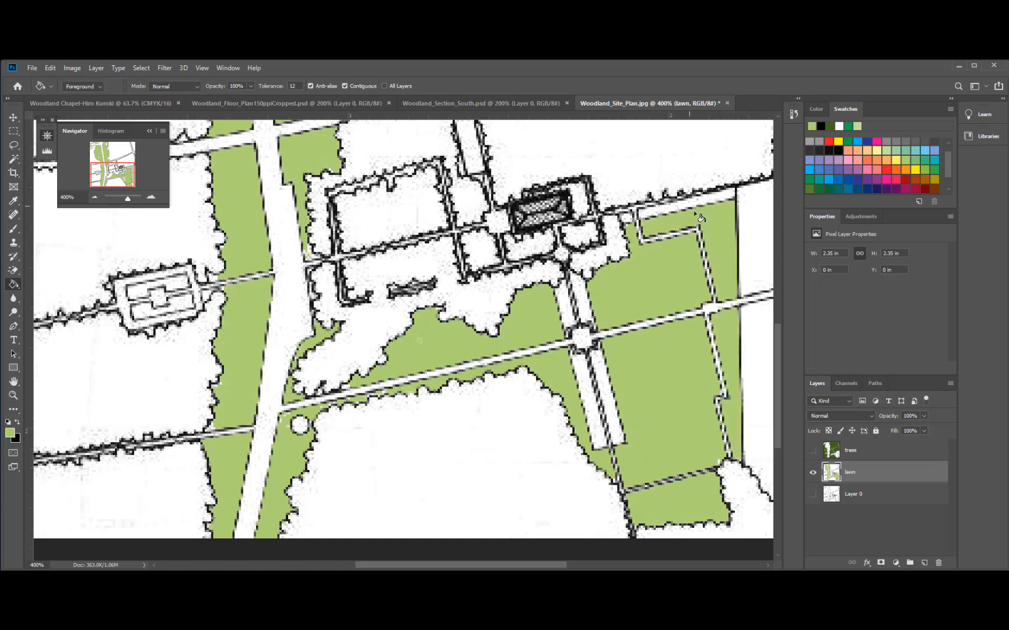
Step: Fill the strip along the eastern garden's northern border and the plots at the plan's far east edge light green
left_click(678, 213)
left_click(725, 205)
left_click(762, 210)
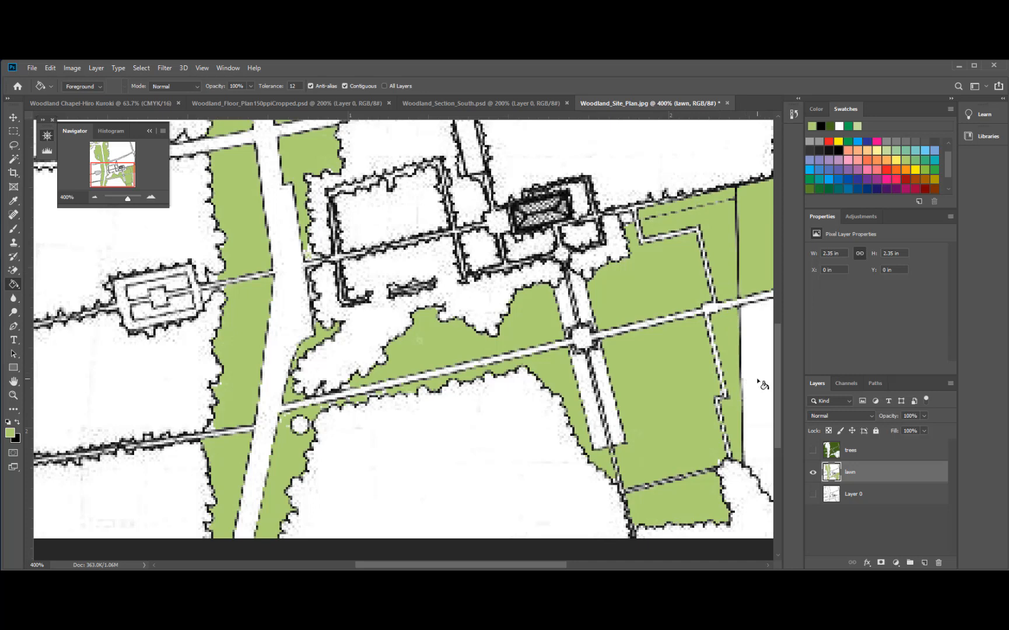
left_click(757, 385)
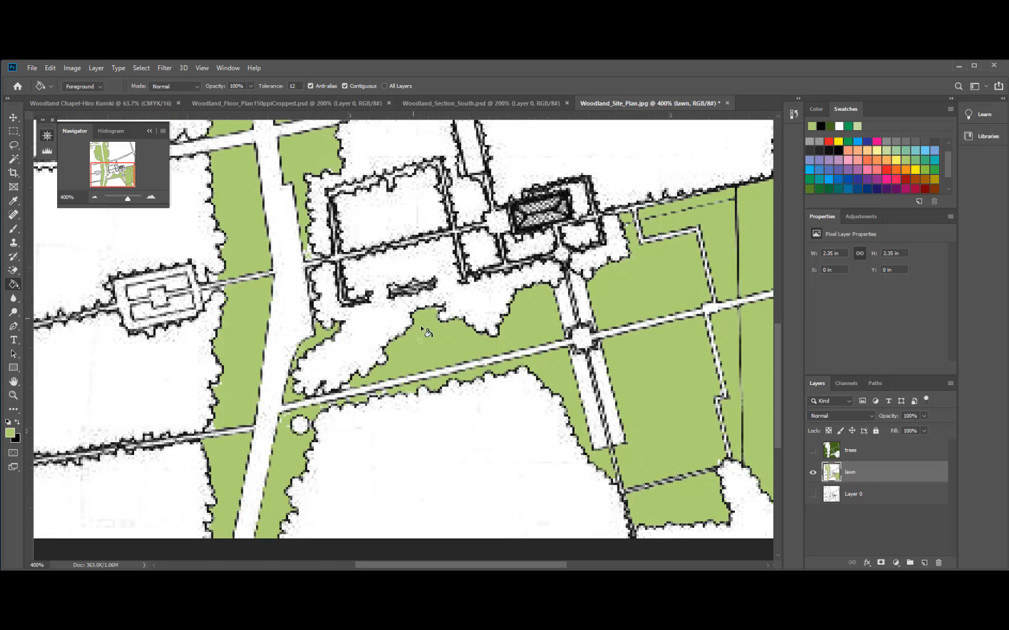
Step: Fill the inner lawns of the small rectangular garden west of the main road light green
scroll(390, 286, "down", 1)
scroll(389, 286, "up", 2)
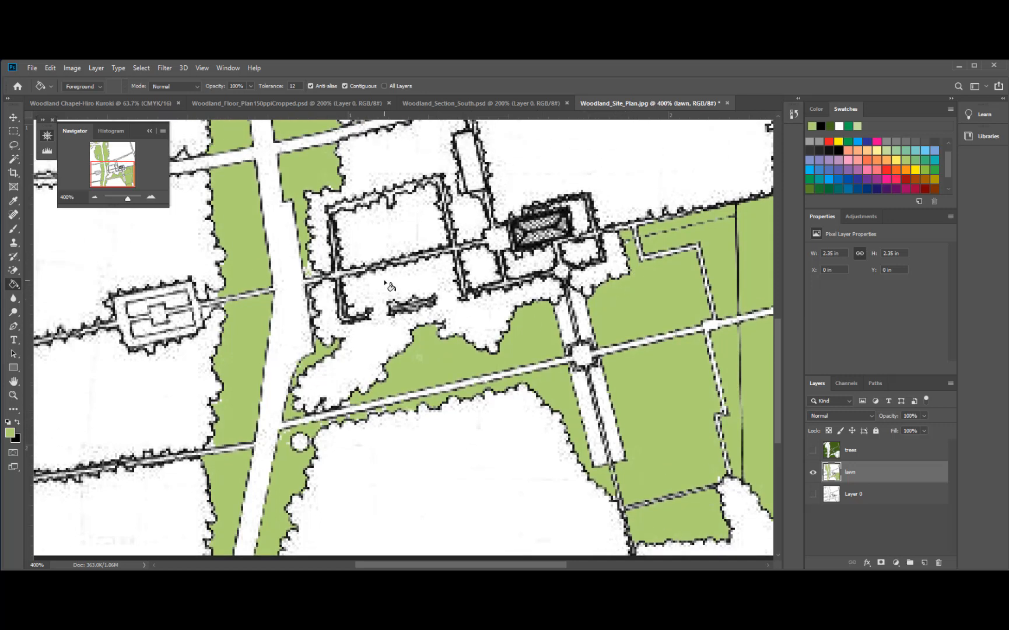
left_click(154, 331)
left_click(172, 305)
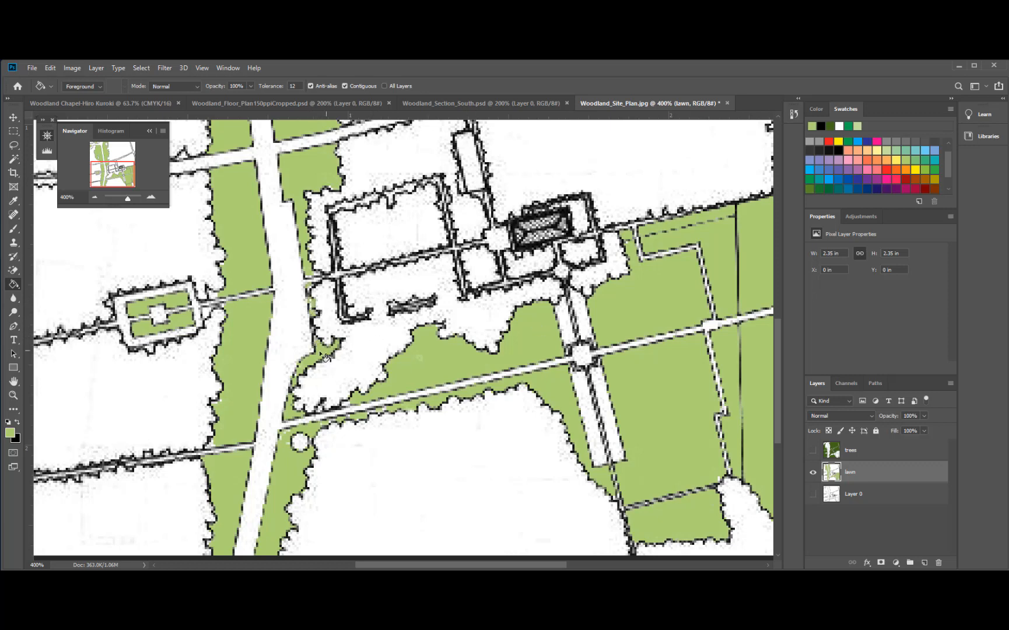
key("ctrl+minus")
key("ctrl+minus")
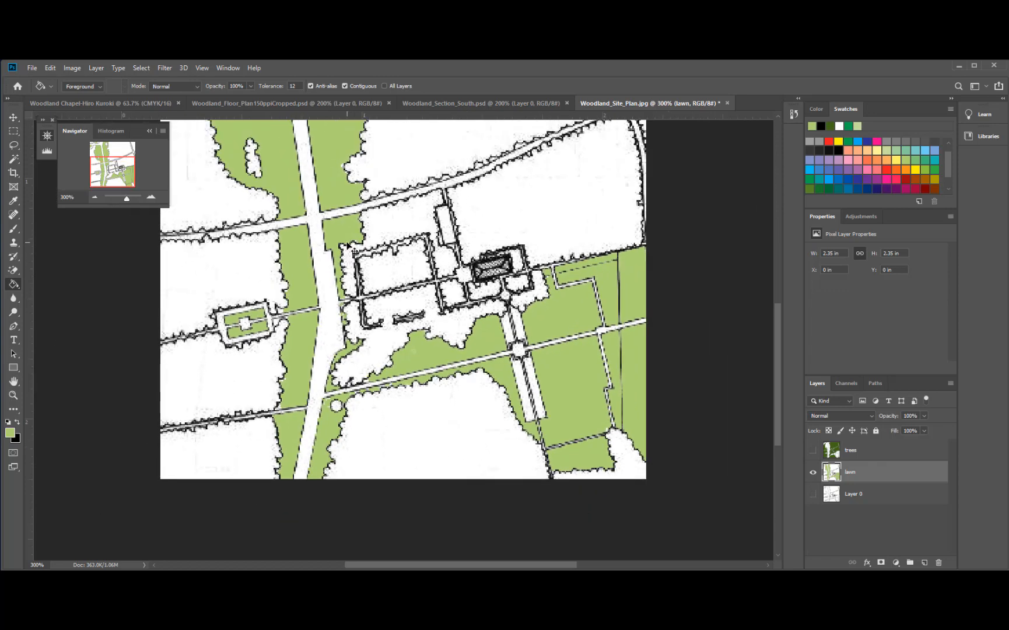